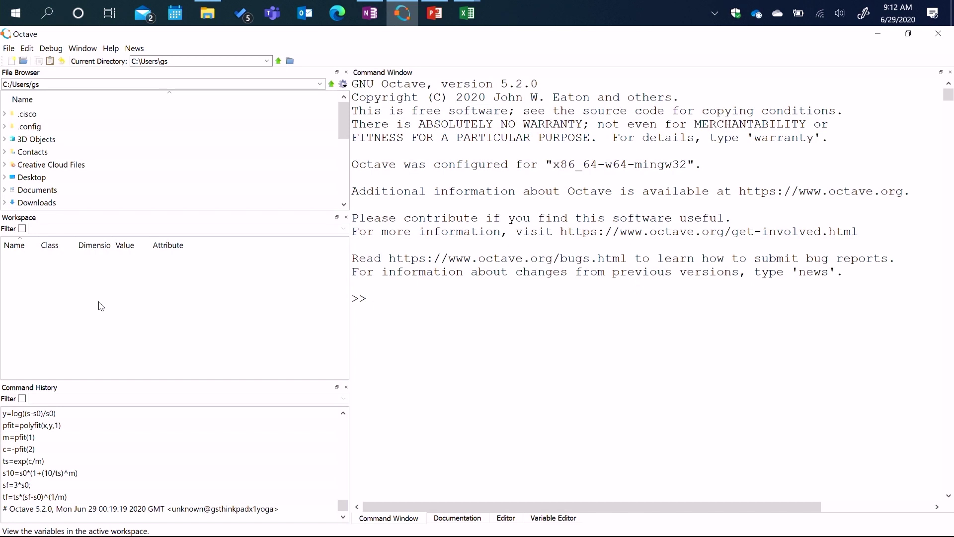
Define x as a vector from -5 to 5 in increments of 0.1 and run the definition again from the history
{"action": "type", "text": "x=["}
{"action": "type", "text": "-5"}
{"action": "type", "text": ":0.1:5"}
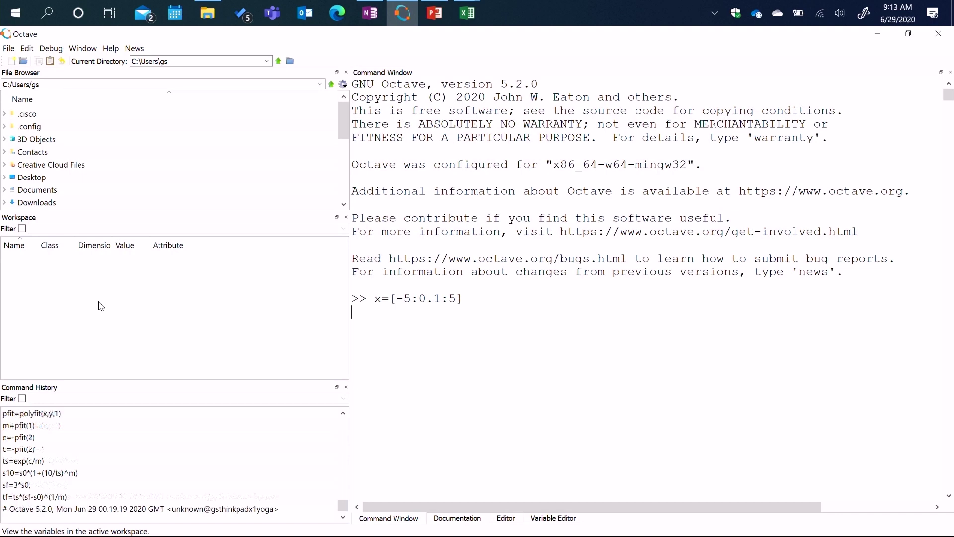
{"action": "type", "text": "]"}
{"action": "key", "text": "Return"}
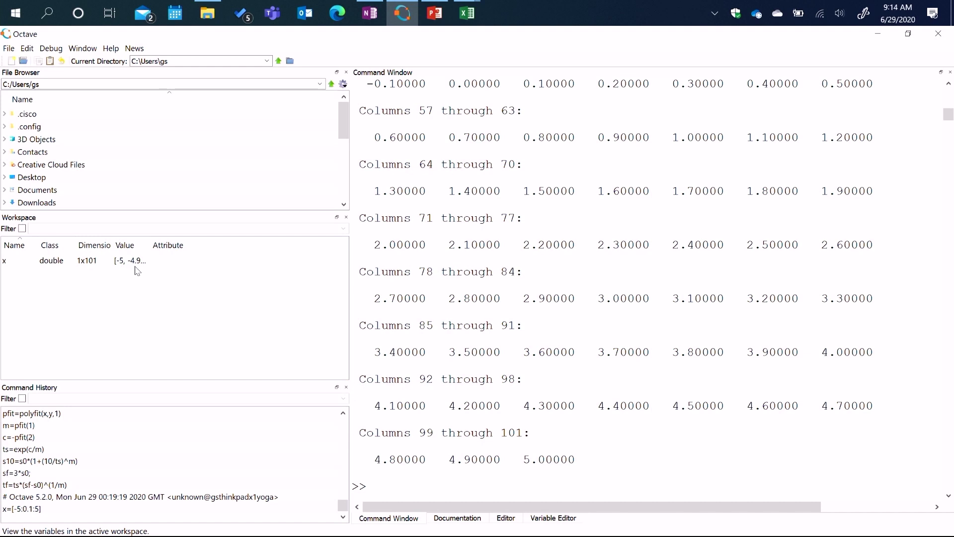
{"action": "double_click", "coordinate": [32, 509]}
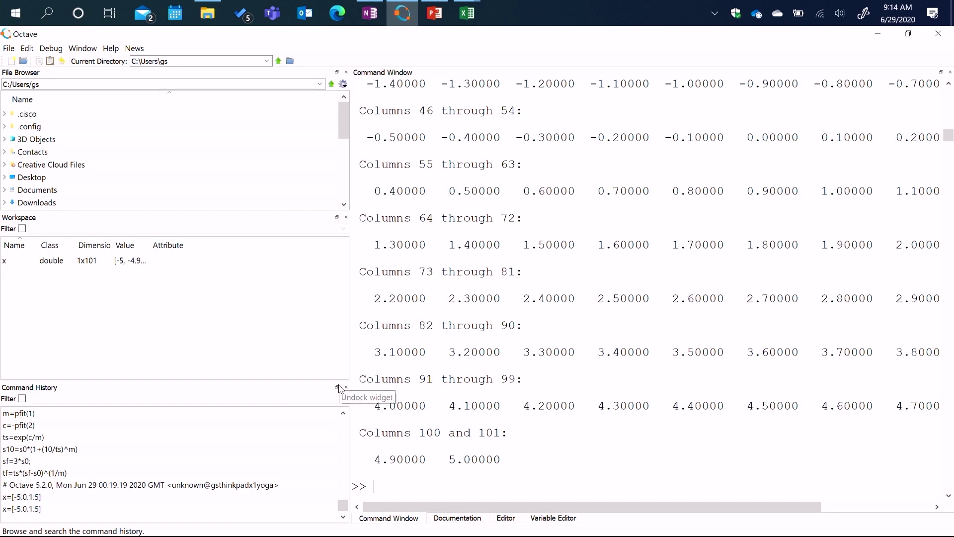
Define the population mean mu as 0 and the standard deviation s as 1
{"action": "type", "text": "mu="}
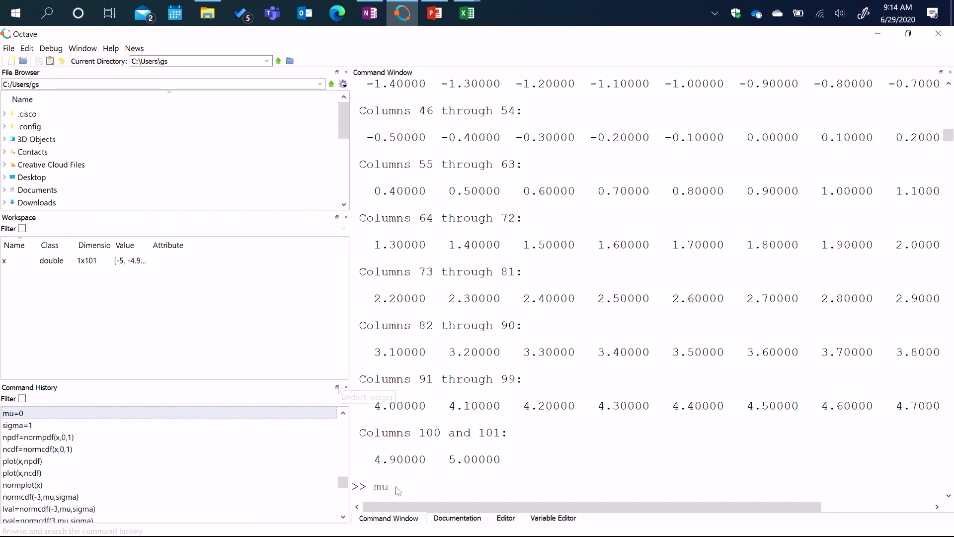
{"action": "type", "text": "0"}
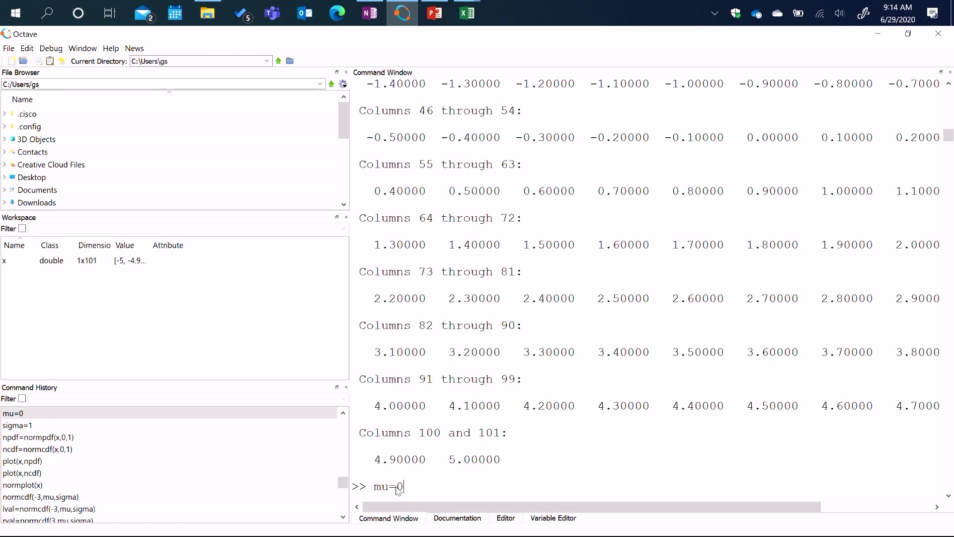
{"action": "key", "text": "Return"}
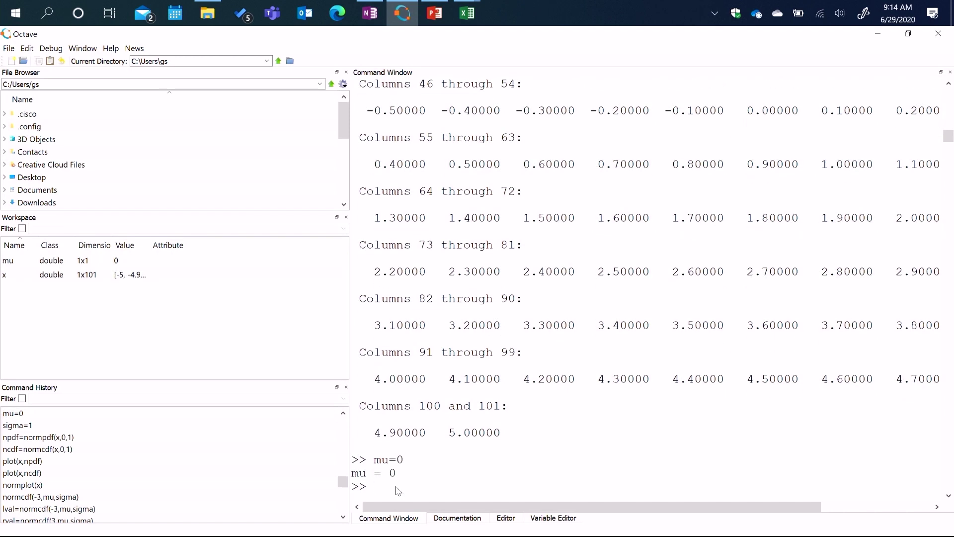
{"action": "type", "text": "sigma"}
{"action": "type", "text": "="}
{"action": "key", "text": "BackSpace"}
{"action": "key", "text": "BackSpace"}
{"action": "key", "text": "BackSpace"}
{"action": "key", "text": "BackSpace"}
{"action": "key", "text": "BackSpace"}
{"action": "type", "text": "=1"}
{"action": "key", "text": "Return"}
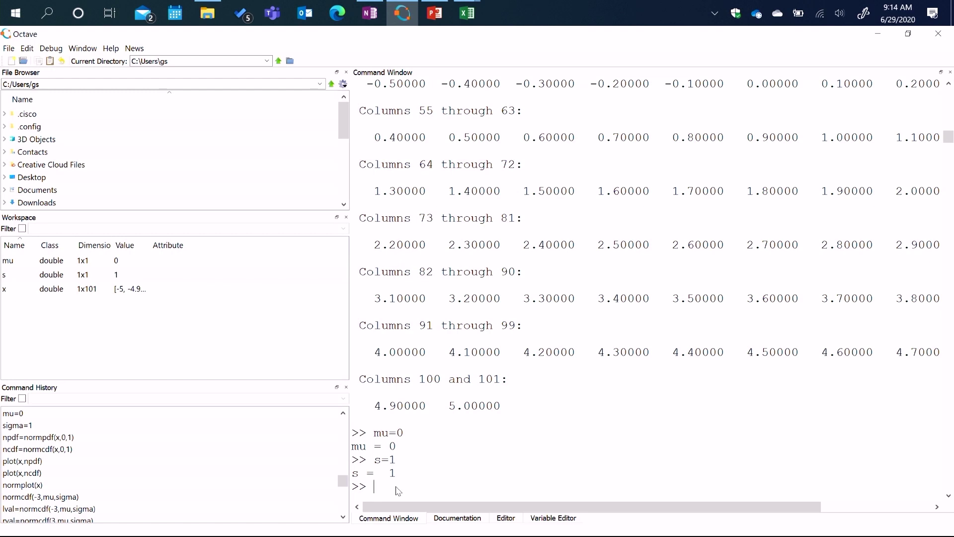
Assign 0 to xbar and 1 to sx, and clear the command window
{"action": "type", "text": "xbar=0"}
{"action": "key", "text": "Return"}
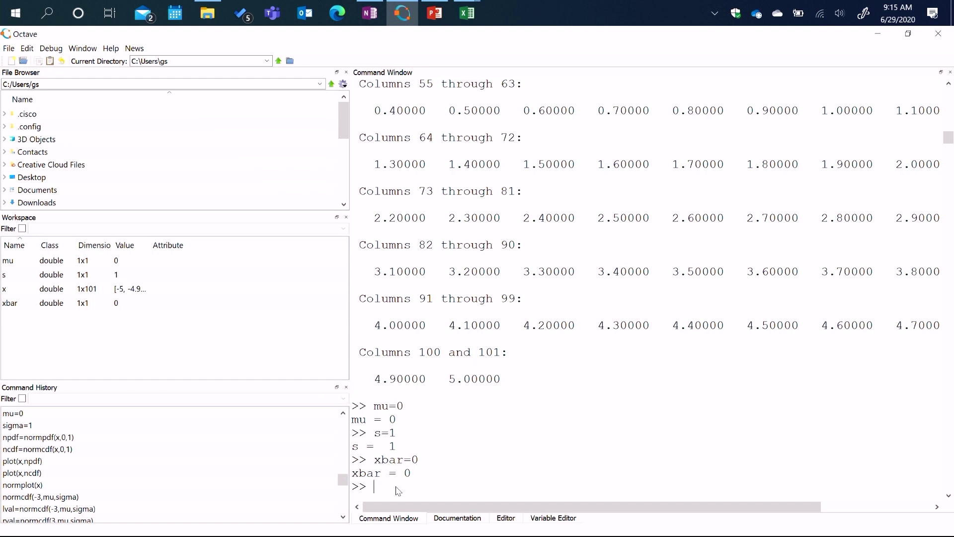
{"action": "type", "text": "sx=1"}
{"action": "key", "text": "Return"}
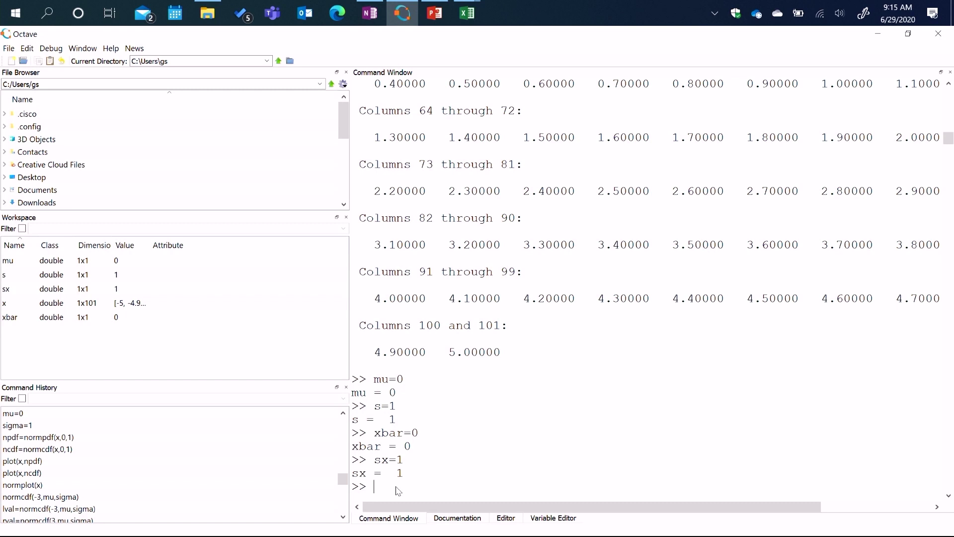
{"action": "type", "text": "clc"}
{"action": "key", "text": "Return"}
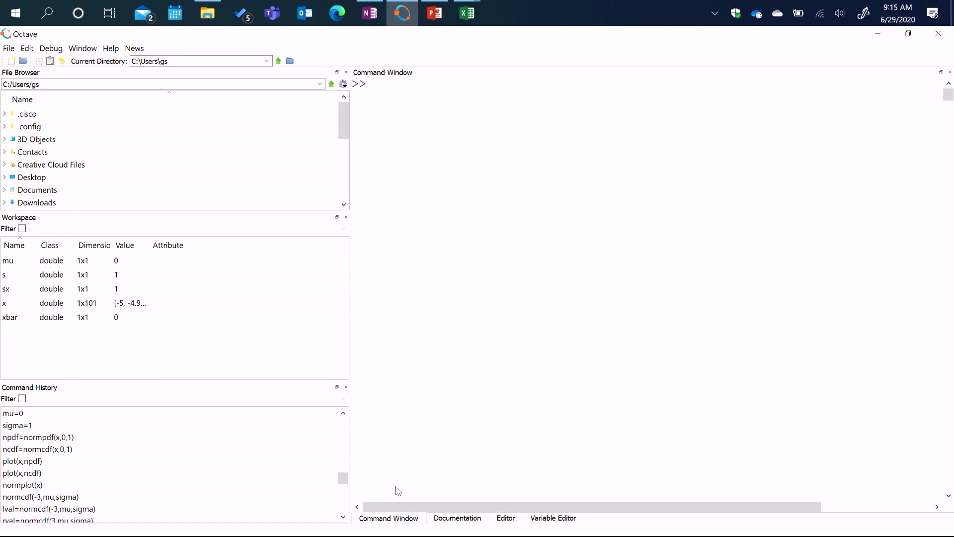
Try to compute the normal probability density with npdf=normpdf(x,xbar,sx)
{"action": "type", "text": "npdf="}
{"action": "type", "text": "normpdf(x,xbar,"}
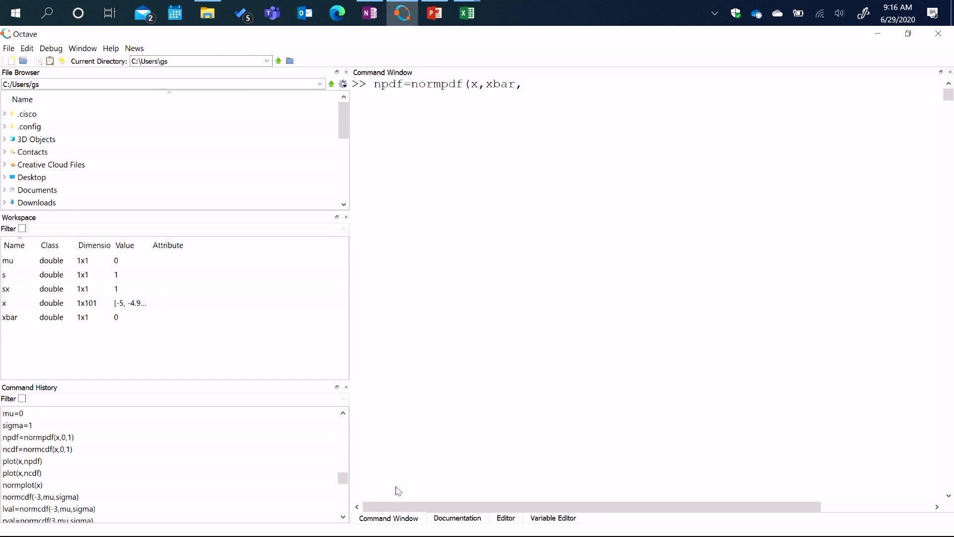
{"action": "type", "text": "sx"}
{"action": "key", "text": "BackSpace"}
{"action": "key", "text": "BackSpace"}
{"action": "key", "text": "BackSpace"}
{"action": "key", "text": "BackSpace"}
{"action": "key", "text": "BackSpace"}
{"action": "key", "text": "BackSpace"}
{"action": "key", "text": "BackSpace"}
{"action": "key", "text": "BackSpace"}
{"action": "key", "text": "BackSpace"}
{"action": "type", "text": "x"}
{"action": "type", "text": "xbar,sx"}
{"action": "key", "text": "Return"}
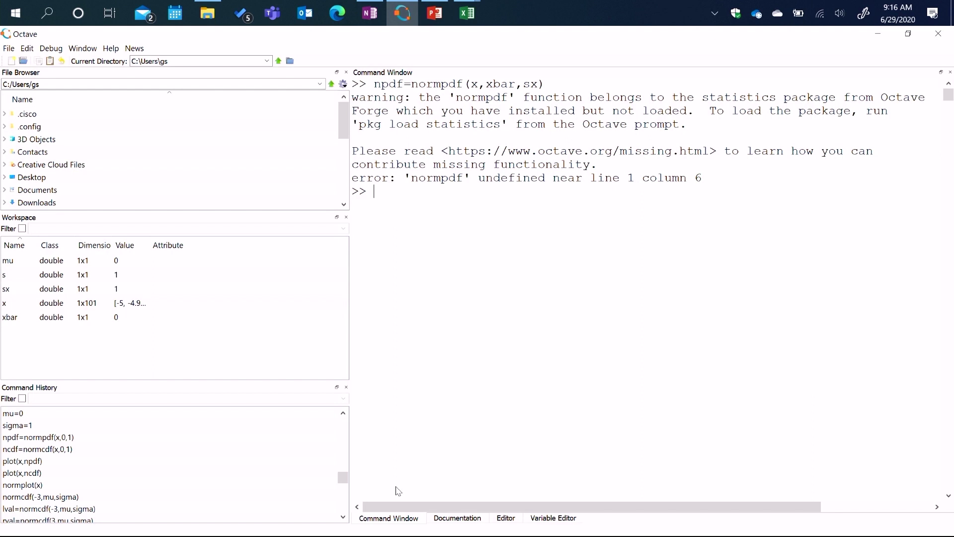
Load the statistics package and run npdf=normpdf(x,xbar,sx) again
{"action": "type", "text": "pkg load statistics"}
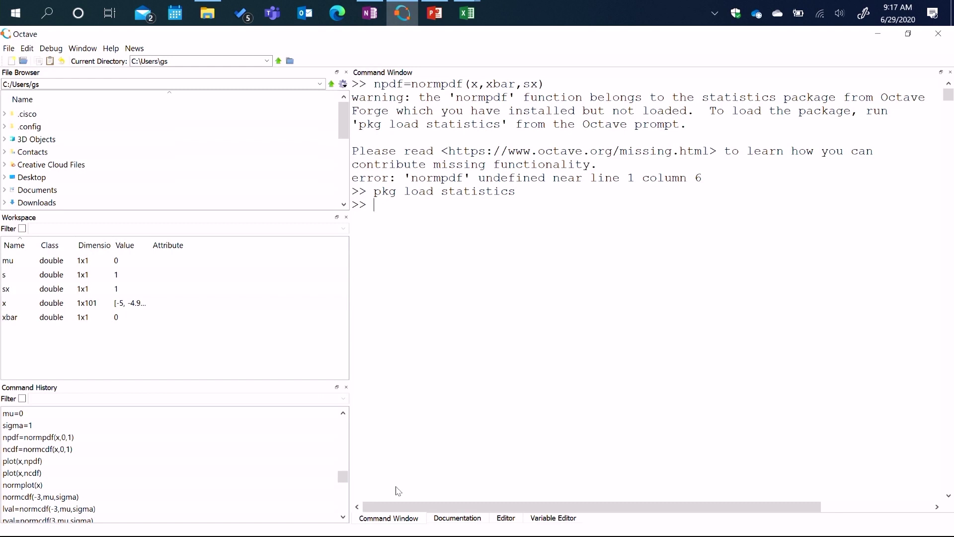
{"action": "key", "text": "Up"}
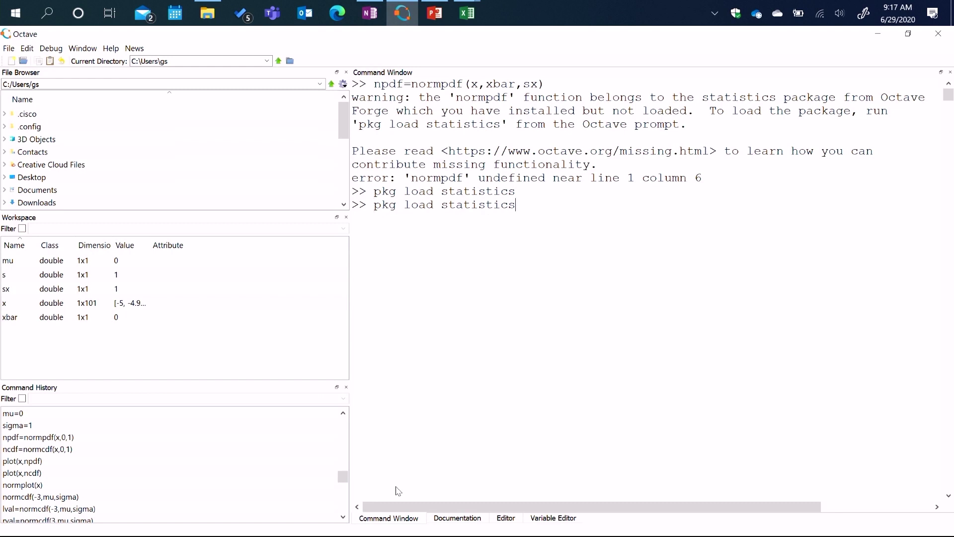
{"action": "key", "text": "Up"}
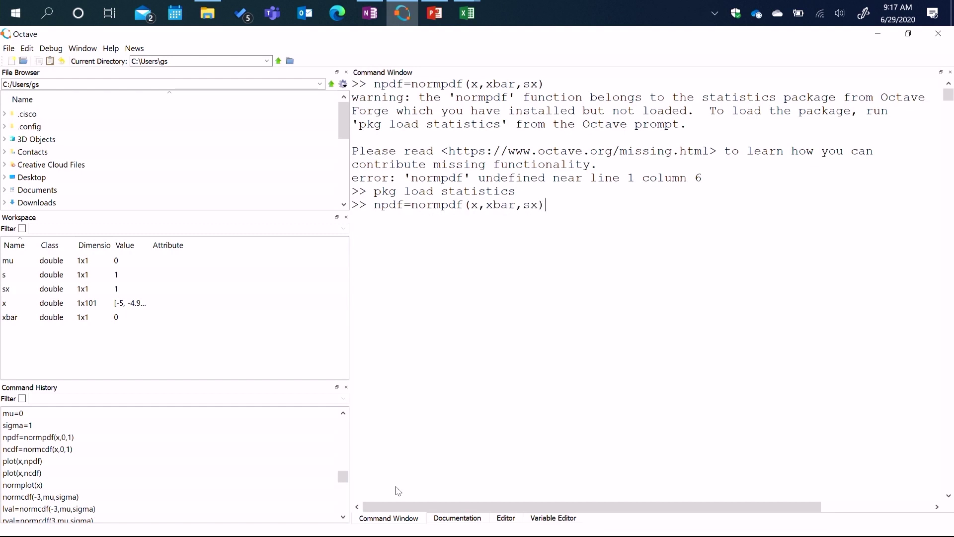
{"action": "key", "text": "Up"}
{"action": "key", "text": "Up"}
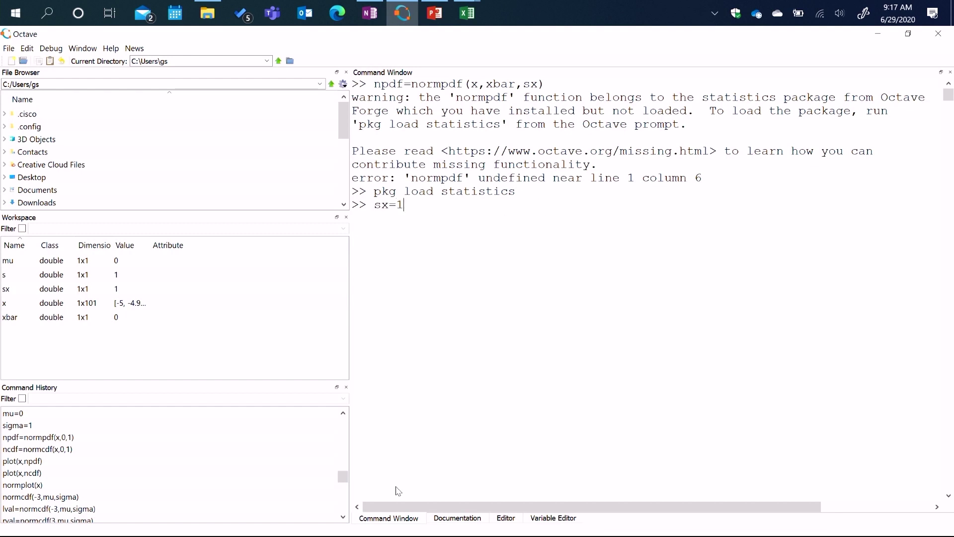
{"action": "key", "text": "Down"}
{"action": "key", "text": "Up"}
{"action": "key", "text": "Up"}
{"action": "key", "text": "Down"}
{"action": "key", "text": "Down"}
{"action": "key", "text": "Down"}
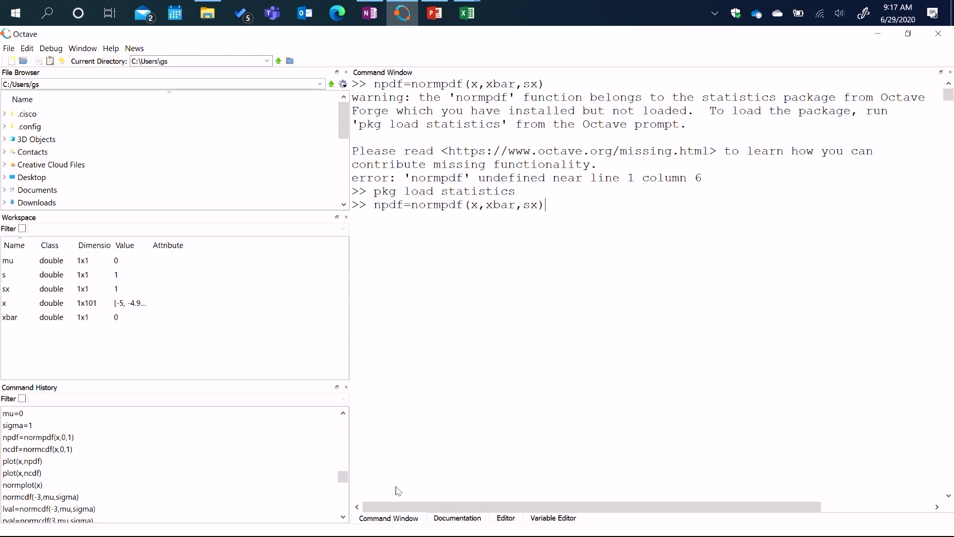
{"action": "key", "text": "Return"}
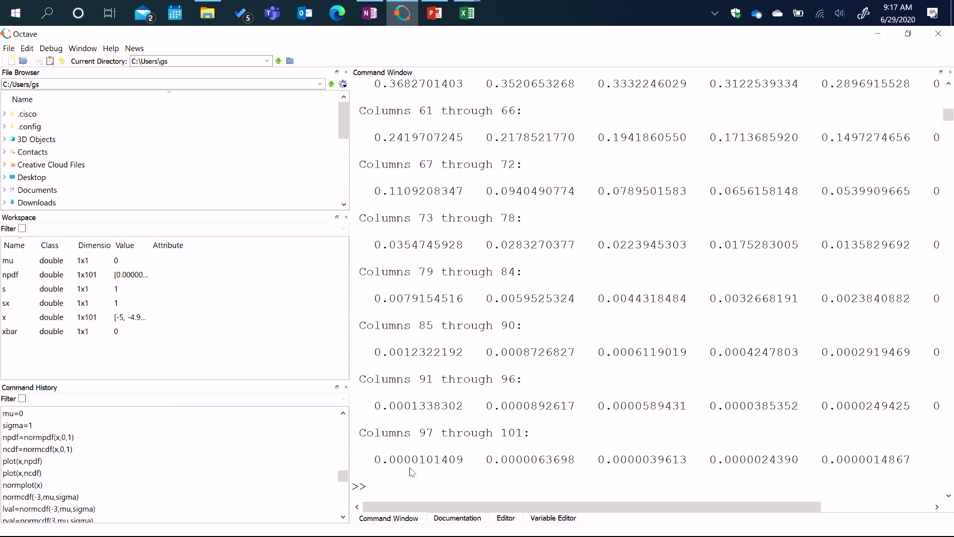
Plot npdf against x and enlarge the figure window
{"action": "type", "text": "plot(x,"}
{"action": "type", "text": "npdf)"}
{"action": "key", "text": "Return"}
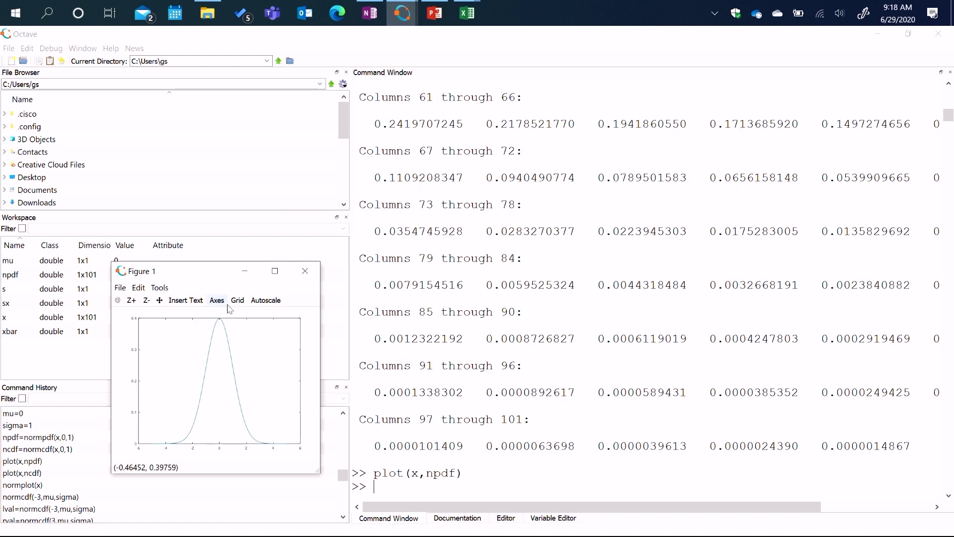
{"action": "left_click_drag", "start_coordinate": [319, 471], "coordinate": [667, 509]}
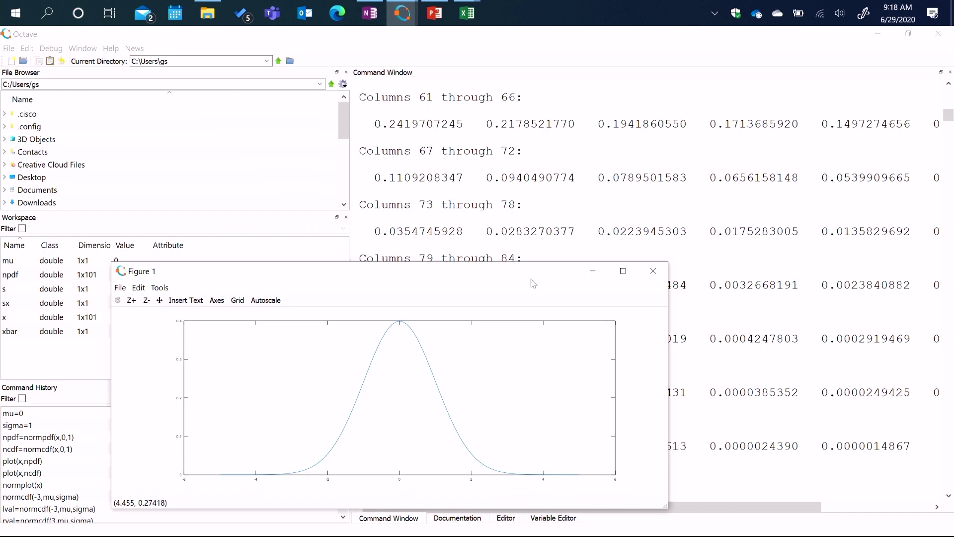
{"action": "left_click_drag", "start_coordinate": [462, 262], "coordinate": [461, 125]}
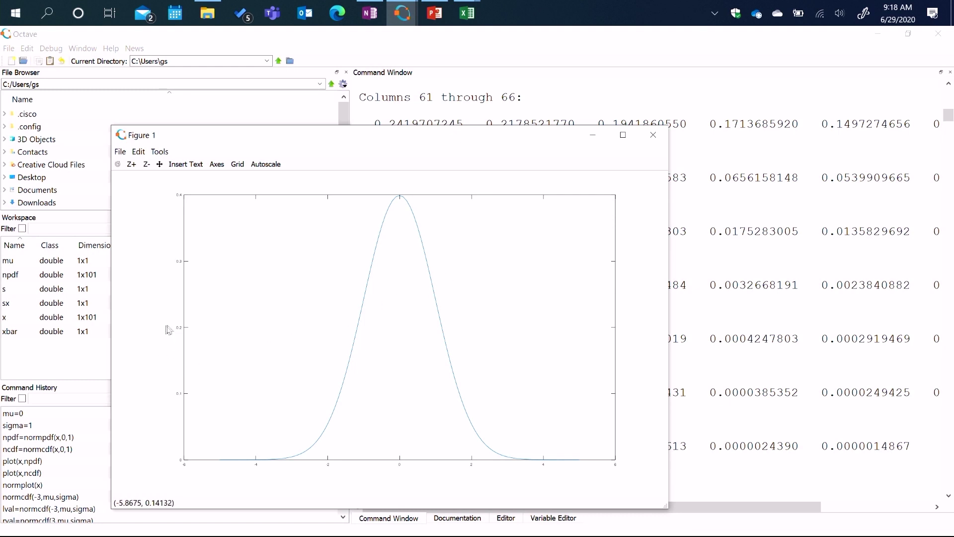
Insert the text annotation f(x) at font size 13 beside the plot's vertical axis
{"action": "left_click", "coordinate": [197, 167]}
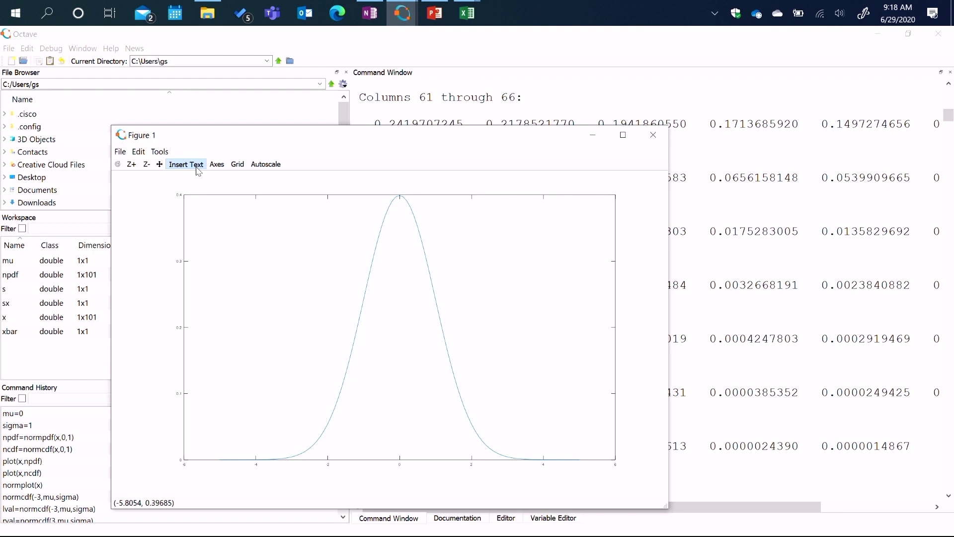
{"action": "left_click", "coordinate": [132, 322]}
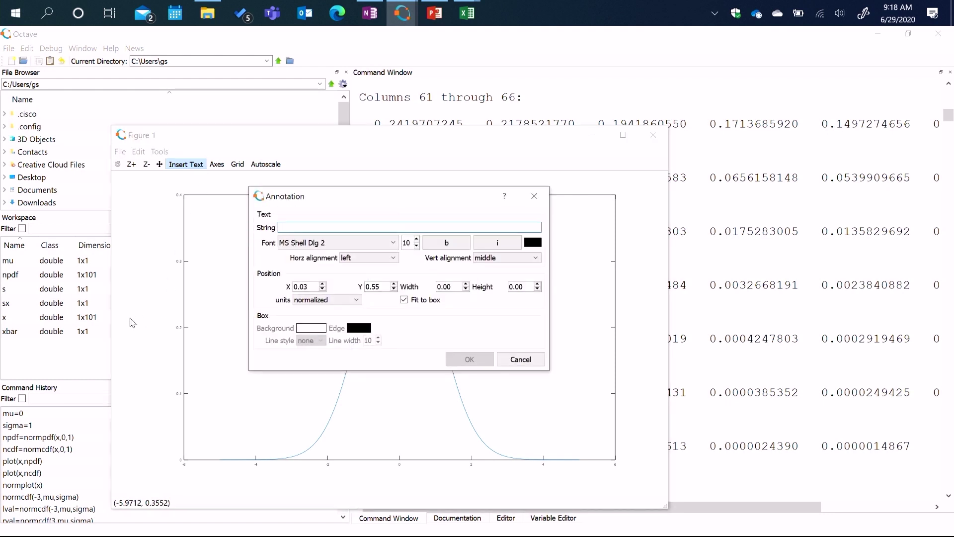
{"action": "type", "text": "f(x)"}
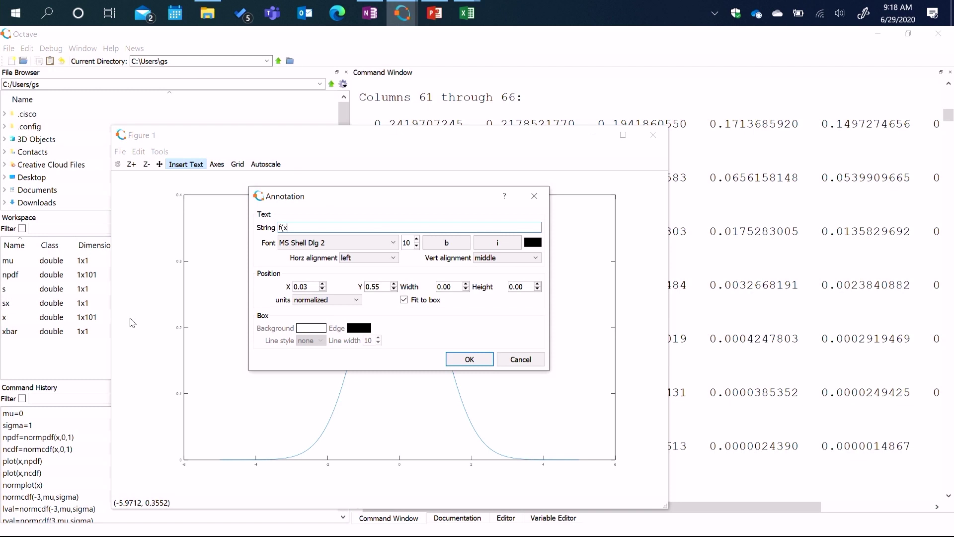
{"action": "left_click", "coordinate": [416, 240]}
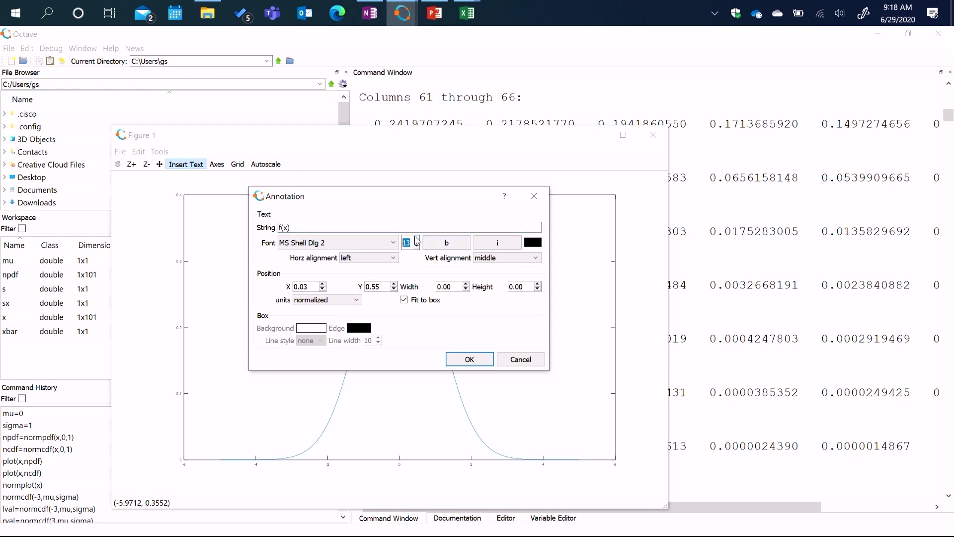
{"action": "left_click", "coordinate": [472, 360]}
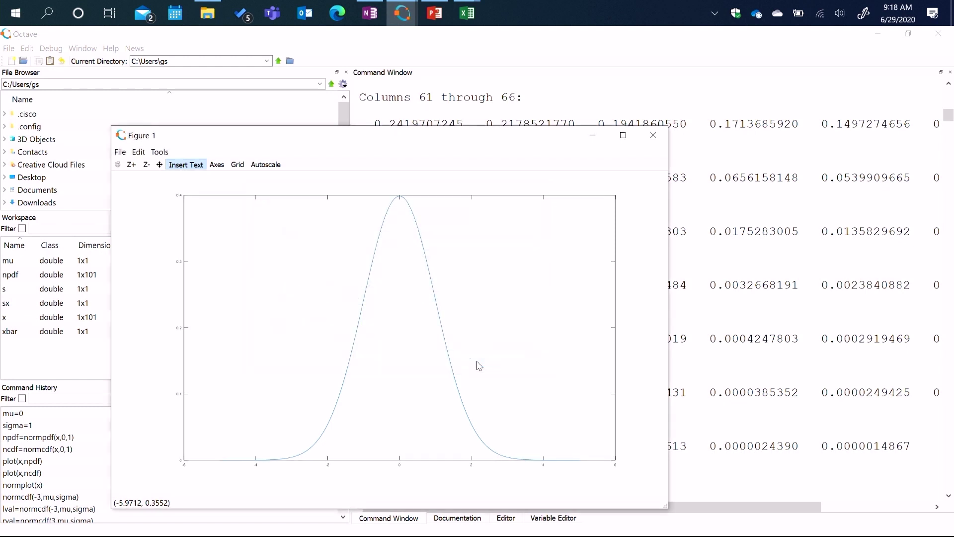
Insert the text annotation x at font size 14 below the plot's horizontal axis
{"action": "left_click", "coordinate": [376, 487]}
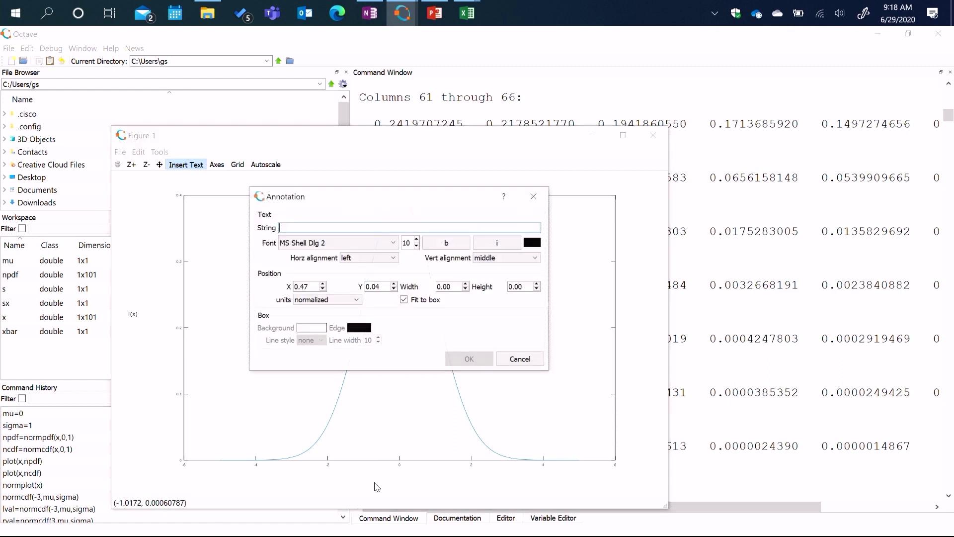
{"action": "type", "text": "x"}
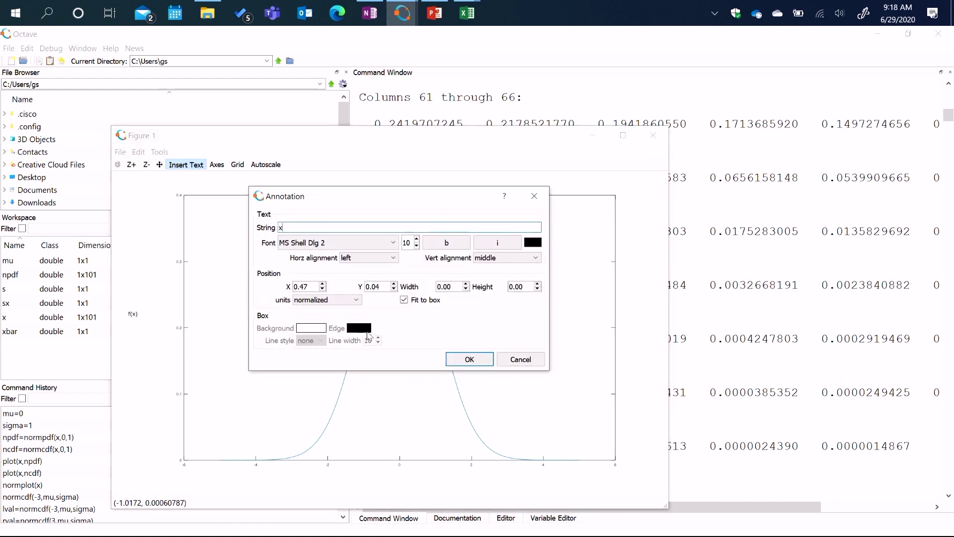
{"action": "left_click", "coordinate": [417, 239]}
{"action": "left_click", "coordinate": [417, 239]}
{"action": "left_click", "coordinate": [416, 239]}
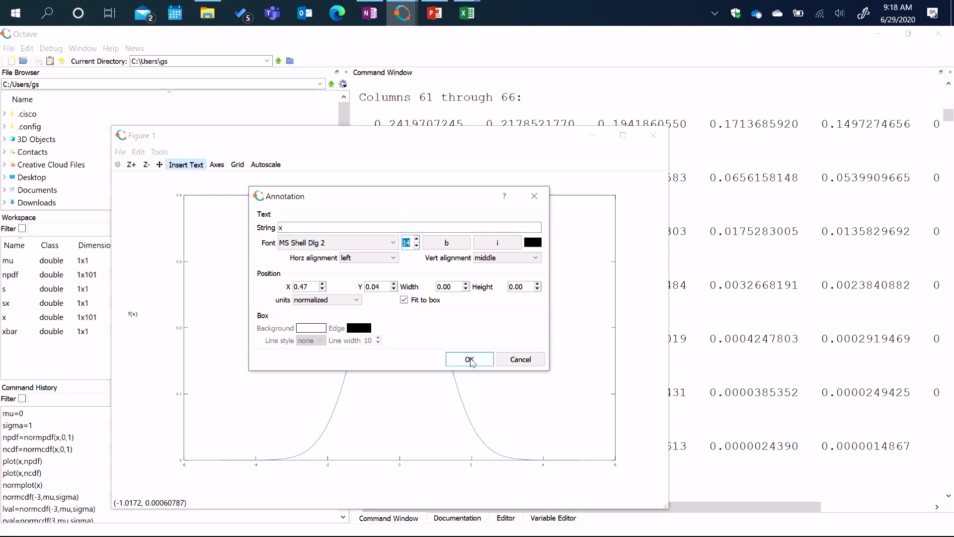
{"action": "left_click", "coordinate": [469, 359]}
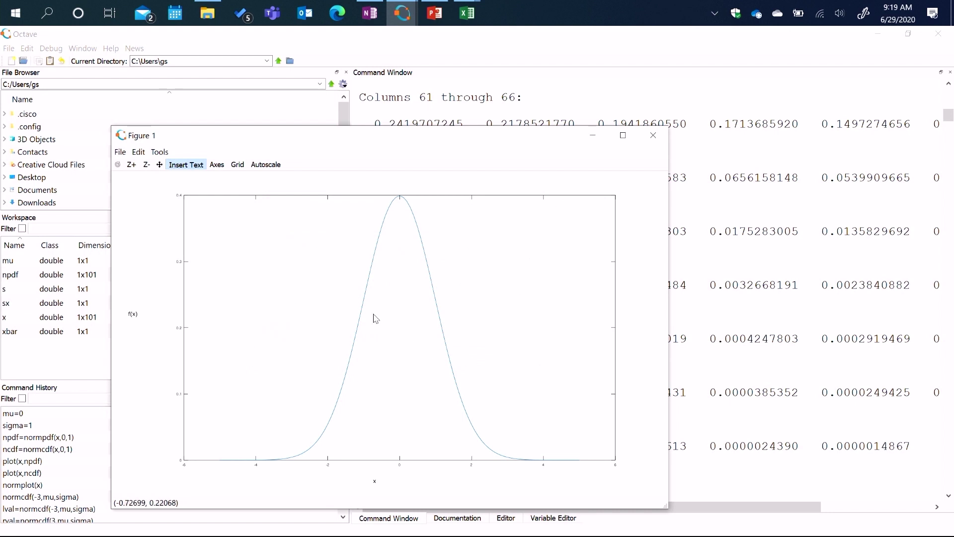
Try the figure's axes and grid display toggles, and close the figure
{"action": "left_click", "coordinate": [218, 165]}
{"action": "left_click", "coordinate": [218, 165]}
{"action": "left_click", "coordinate": [238, 165]}
{"action": "left_click", "coordinate": [648, 141]}
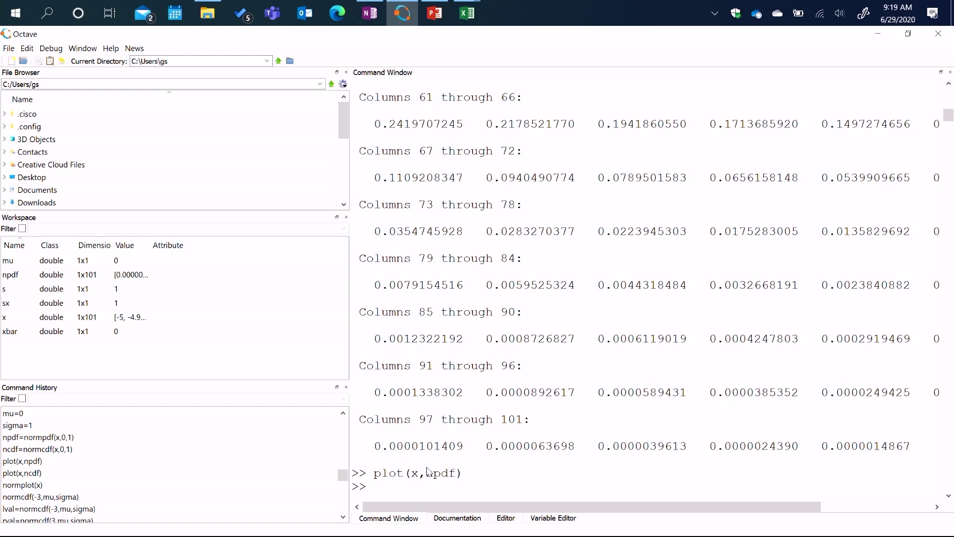
Compute the cumulative normal distribution with ncdf=normcdf(x,xbar,sx), adapting the earlier npdf command
{"action": "type", "text": "nc"}
{"action": "key", "text": "BackSpace"}
{"action": "key", "text": "BackSpace"}
{"action": "key", "text": "Up"}
{"action": "key", "text": "Up"}
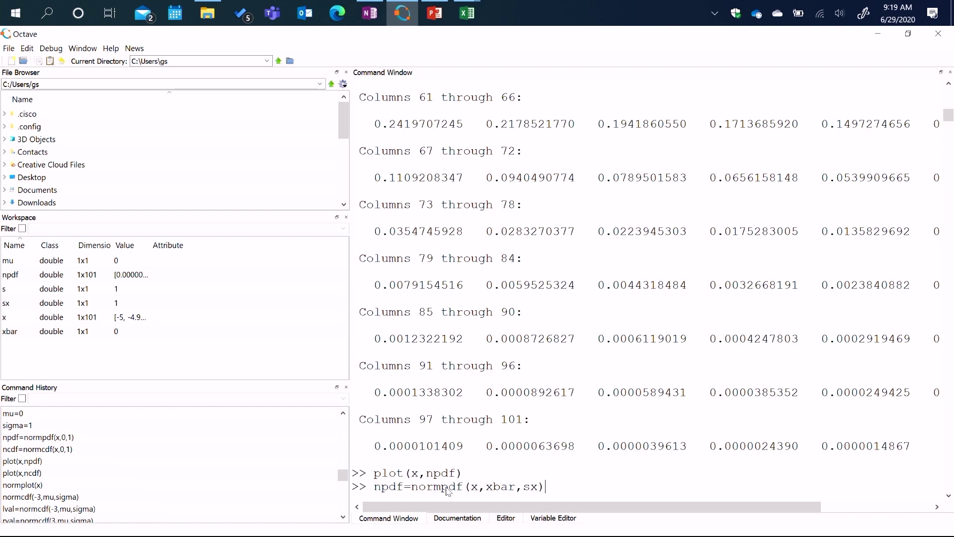
{"action": "key", "text": "Left"}
{"action": "key", "text": "Left"}
{"action": "key", "text": "Left"}
{"action": "key", "text": "BackSpace"}
{"action": "type", "text": "c"}
{"action": "key", "text": "BackSpace"}
{"action": "type", "text": "c"}
{"action": "key", "text": "Return"}
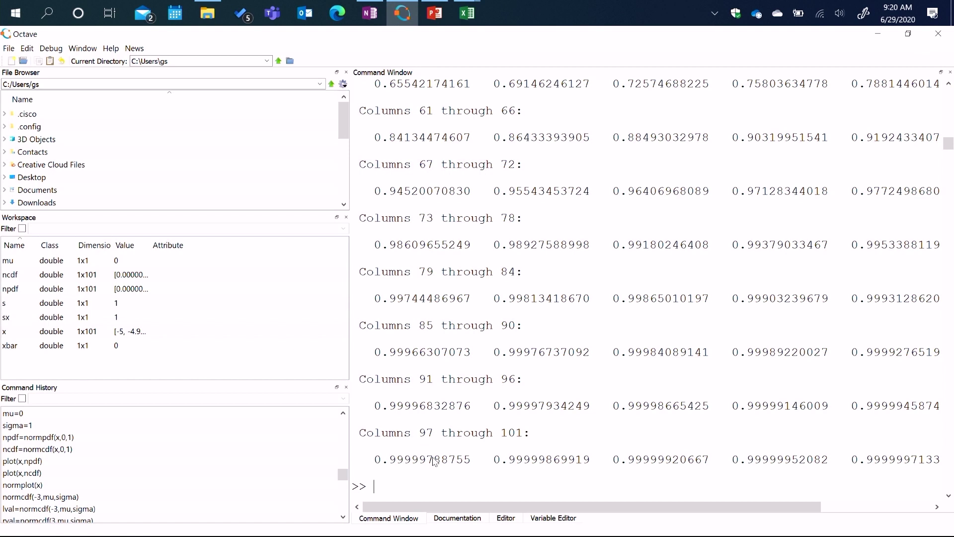
Plot the cumulative distribution against x with plot(x,ncdf), adapting an earlier command
{"action": "left_click", "coordinate": [407, 489]}
{"action": "type", "text": "ncdf=normcdf(x,xbar,sx)"}
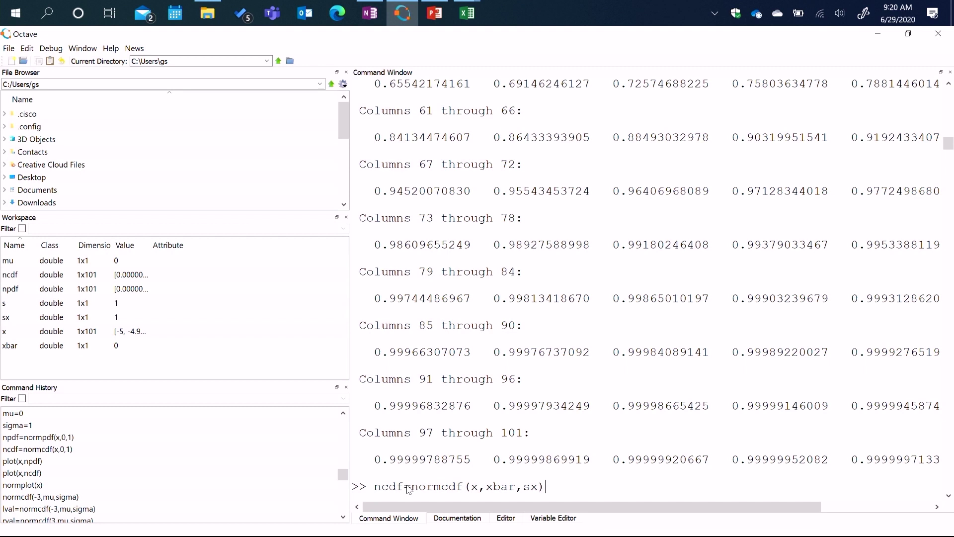
{"action": "key", "text": "Up"}
{"action": "key", "text": "Left"}
{"action": "key", "text": "Left"}
{"action": "key", "text": "BackSpace"}
{"action": "type", "text": "c"}
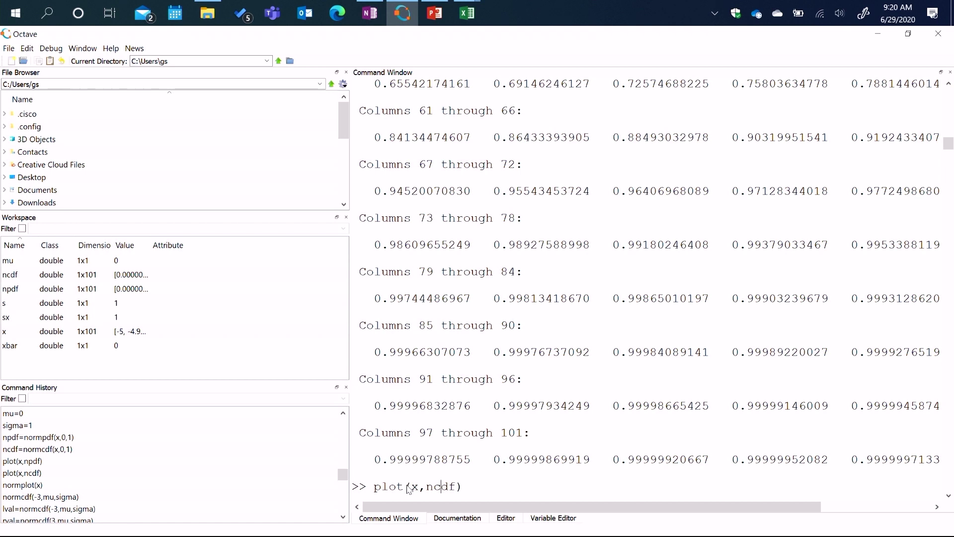
{"action": "key", "text": "Return"}
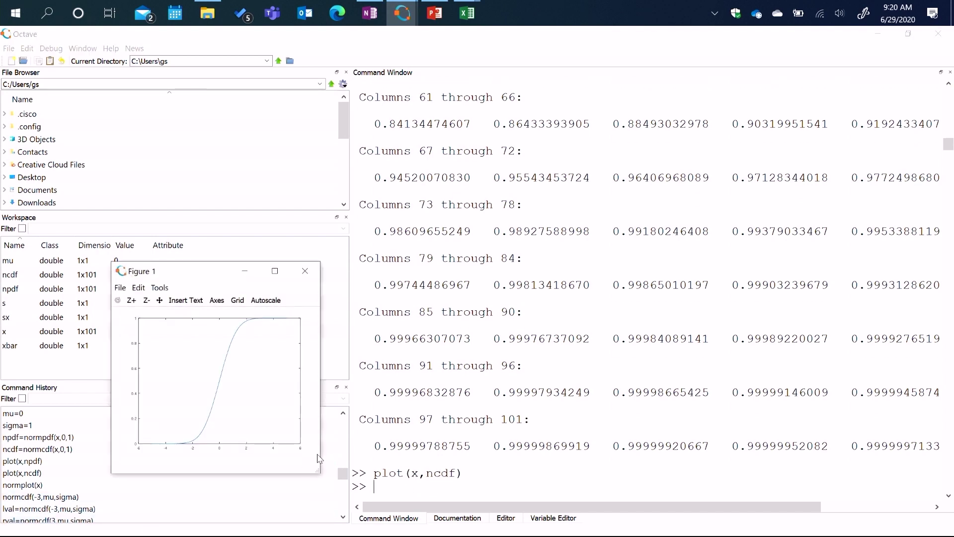
Enlarge the cumulative curve's figure window to inspect it with the grid on, and close it
{"action": "left_click_drag", "start_coordinate": [319, 470], "coordinate": [576, 508]}
{"action": "left_click_drag", "start_coordinate": [354, 262], "coordinate": [355, 139]}
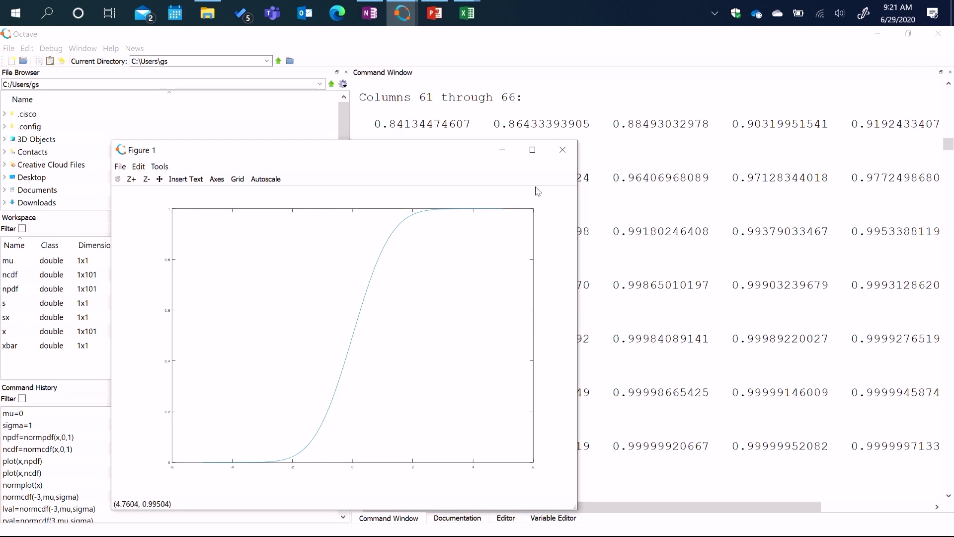
{"action": "left_click", "coordinate": [237, 180]}
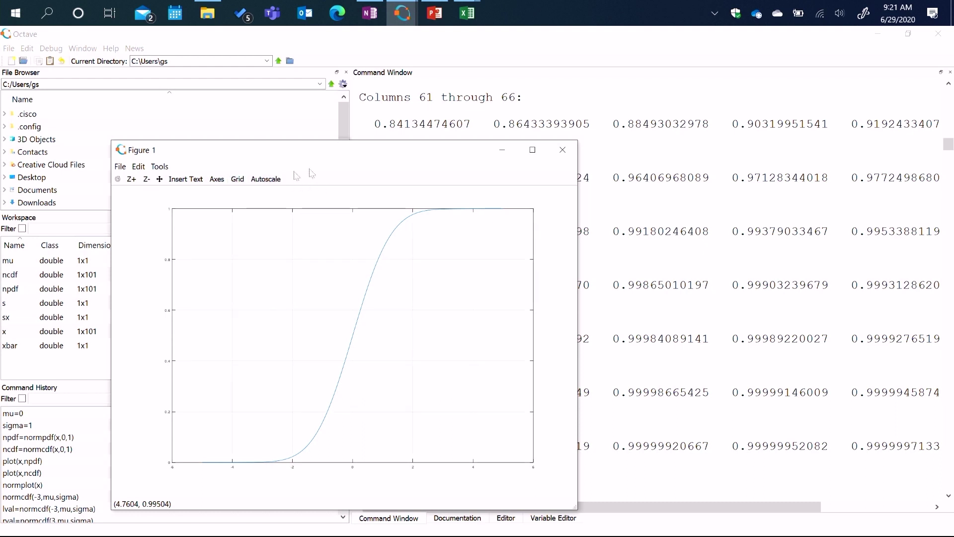
{"action": "left_click", "coordinate": [562, 155]}
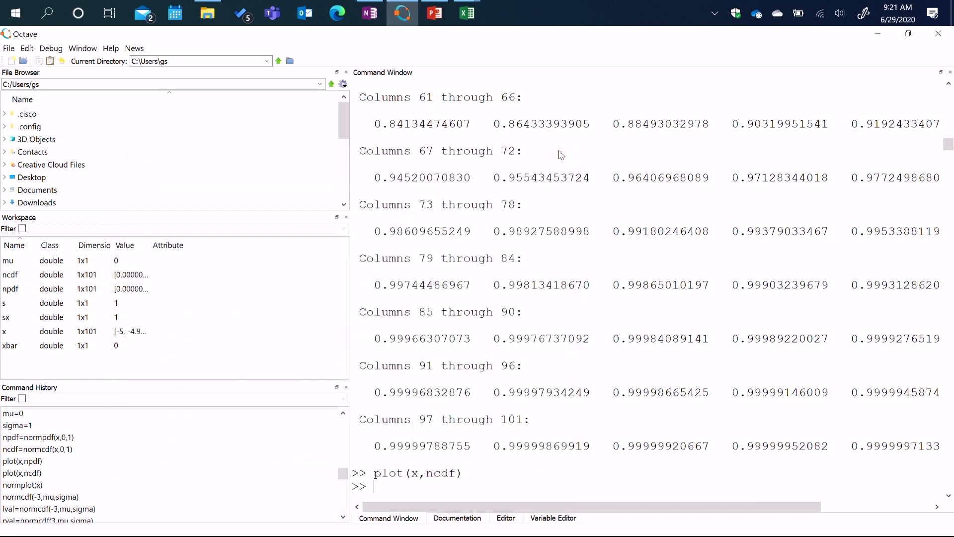
Create a normal probability plot with normplot(x), and view it in an enlarged figure window before closing it
{"action": "type", "text": "normplot(x"}
{"action": "key", "text": "Return"}
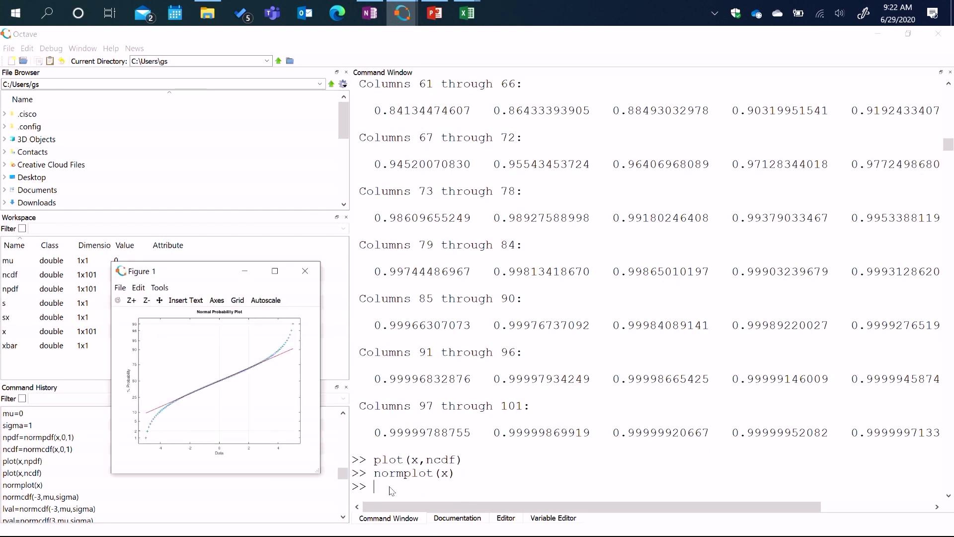
{"action": "left_click_drag", "start_coordinate": [320, 416], "coordinate": [654, 417]}
{"action": "left_click_drag", "start_coordinate": [390, 262], "coordinate": [377, 89]}
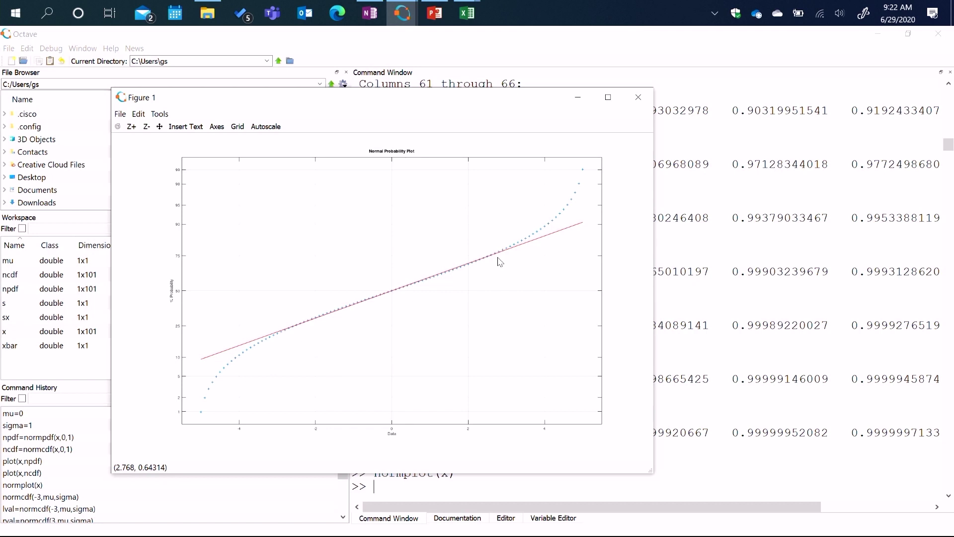
{"action": "left_click", "coordinate": [640, 99]}
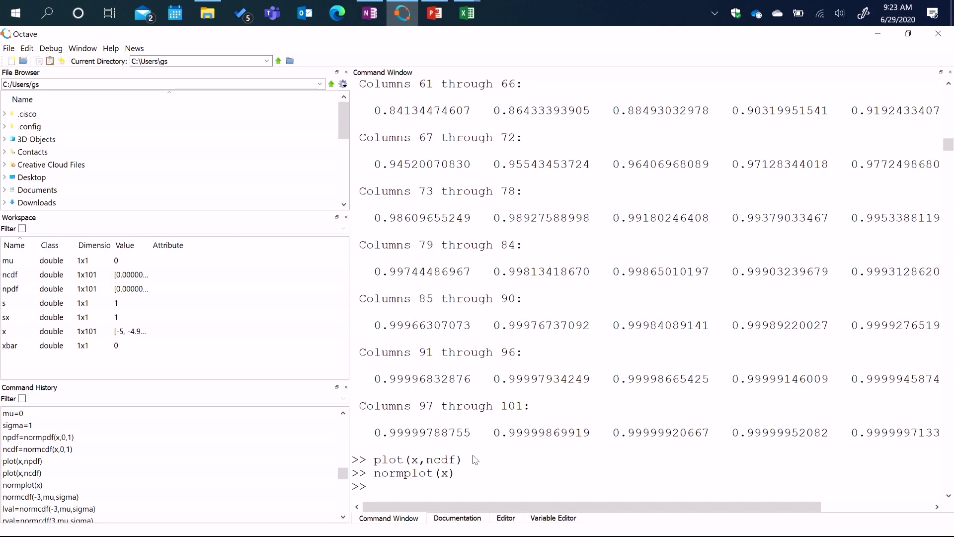
Compute the cumulative probability at -3 with plower=normcdf(-3,xbar,sx)
{"action": "type", "text": "xlower"}
{"action": "key", "text": "BackSpace"}
{"action": "key", "text": "BackSpace"}
{"action": "key", "text": "BackSpace"}
{"action": "key", "text": "BackSpace"}
{"action": "key", "text": "BackSpace"}
{"action": "key", "text": "BackSpace"}
{"action": "type", "text": "plower=normcdf"}
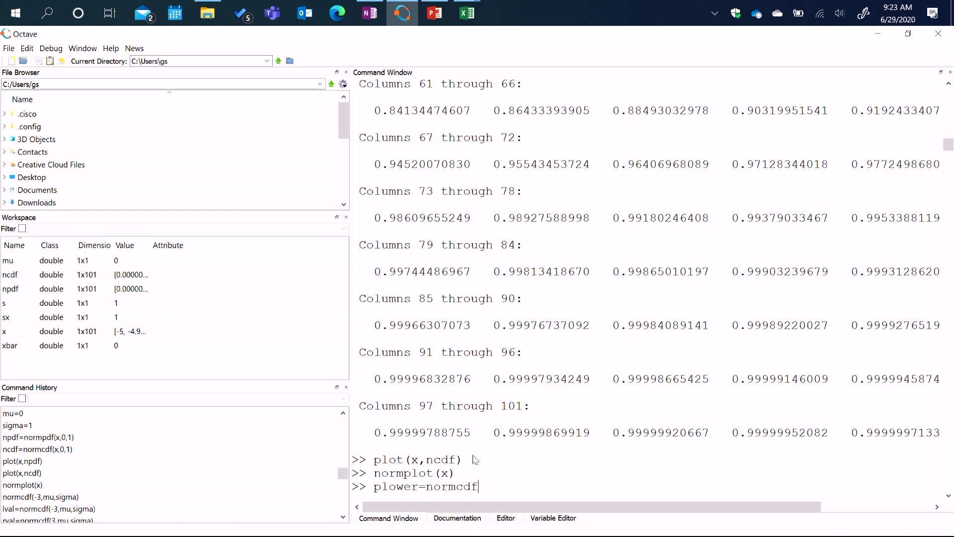
{"action": "type", "text": "(-3,"}
{"action": "type", "text": "xbar,sx"}
{"action": "key", "text": "Return"}
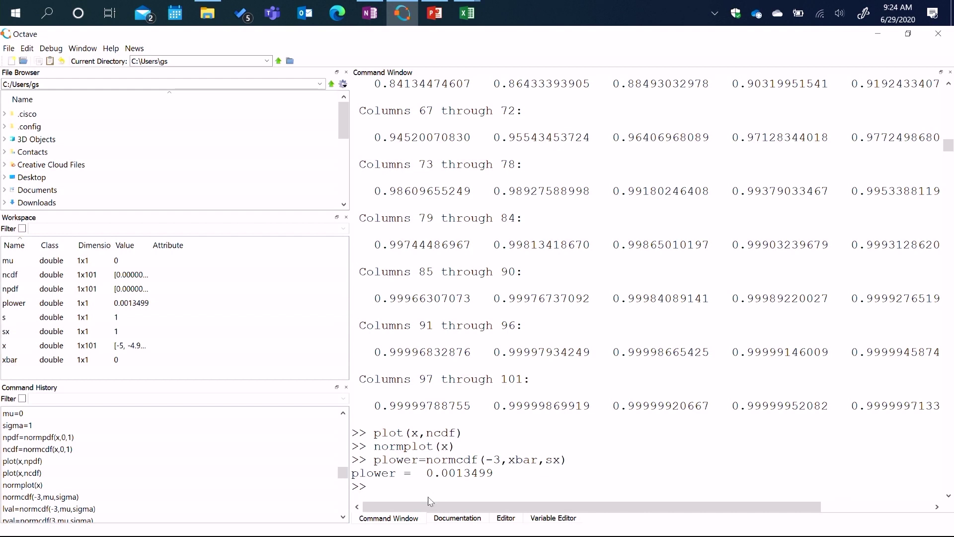
Compute the upper probability with pupper=normcdf(3,xbar,sx), and evaluate the difference pupper-plower
{"action": "type", "text": "pupper=nor"}
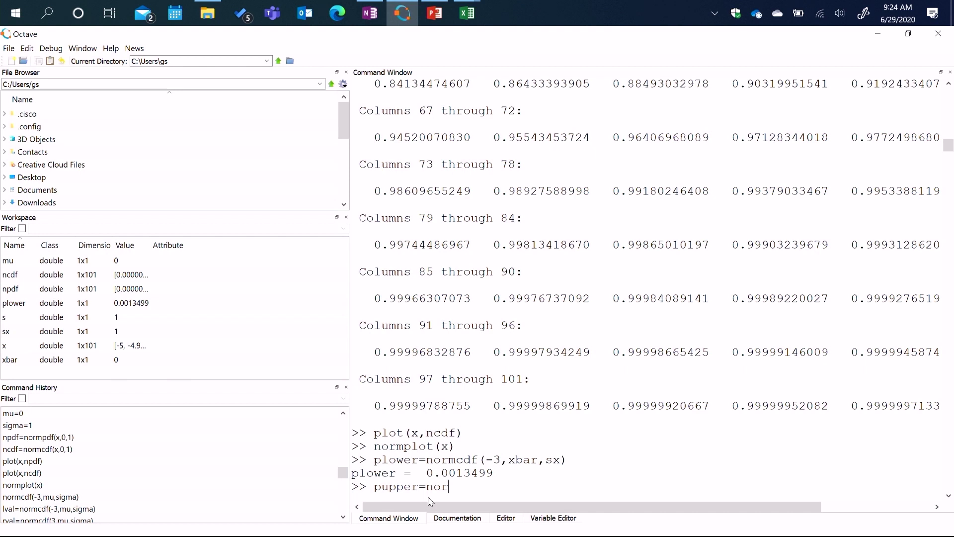
{"action": "type", "text": "mcdf(3,xbar,sx"}
{"action": "key", "text": "Return"}
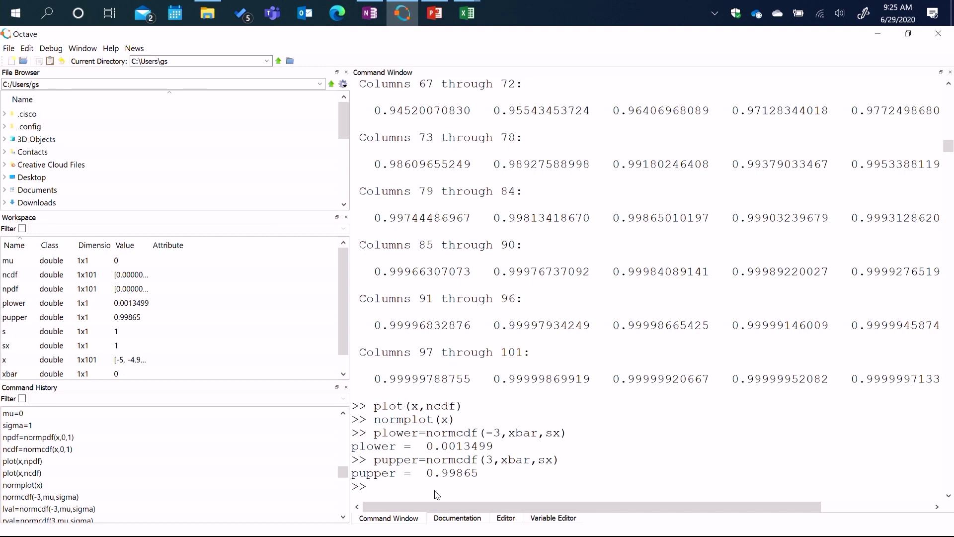
{"action": "type", "text": "pupper-plower"}
{"action": "key", "text": "Return"}
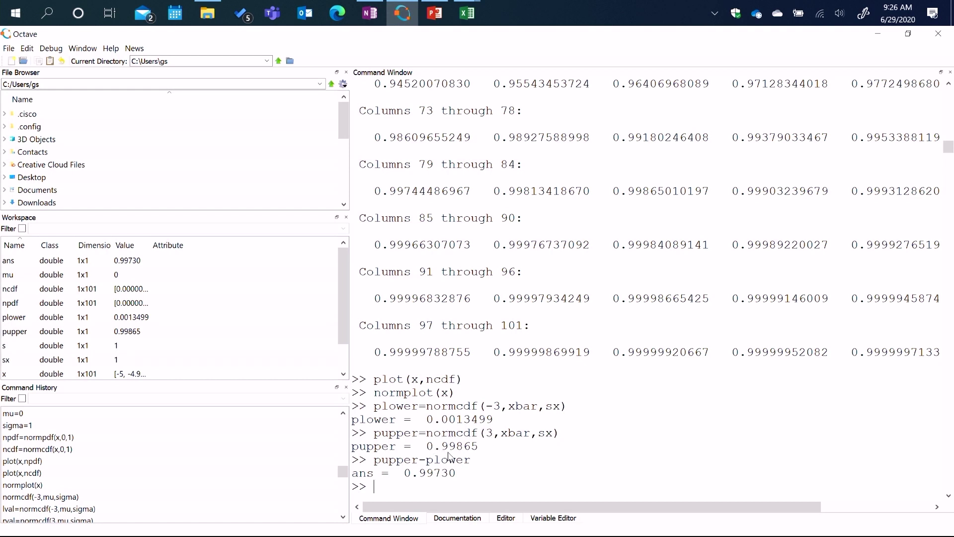
Evaluate the inverse normal distribution with norminv(0.99865,xbar,sx)
{"action": "type", "text": "norminv(0.99865,"}
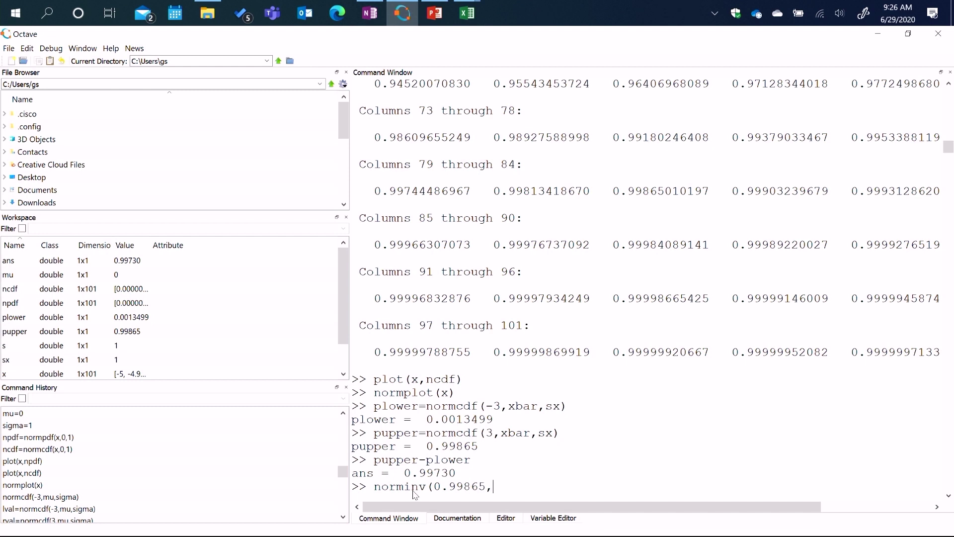
{"action": "type", "text": "xbar,sx)"}
{"action": "key", "text": "Return"}
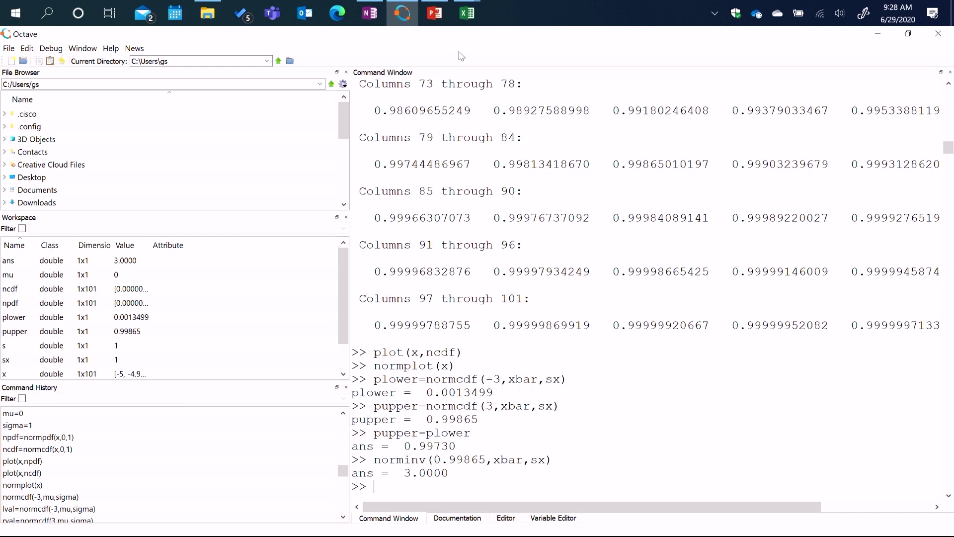
Switch to the Excel workbook "4.4 normal distribution - raw" and maximize its window
{"action": "left_click", "coordinate": [467, 13]}
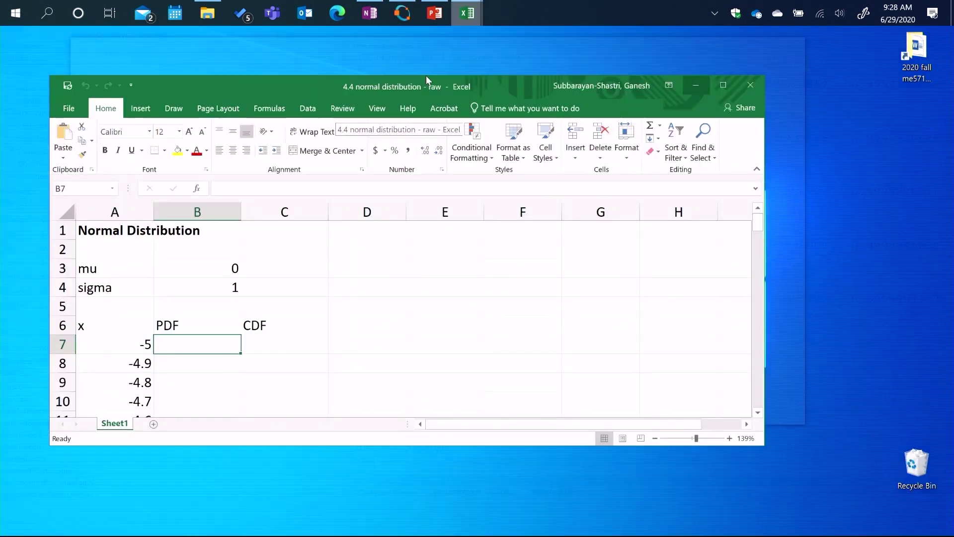
{"action": "left_click", "coordinate": [425, 75]}
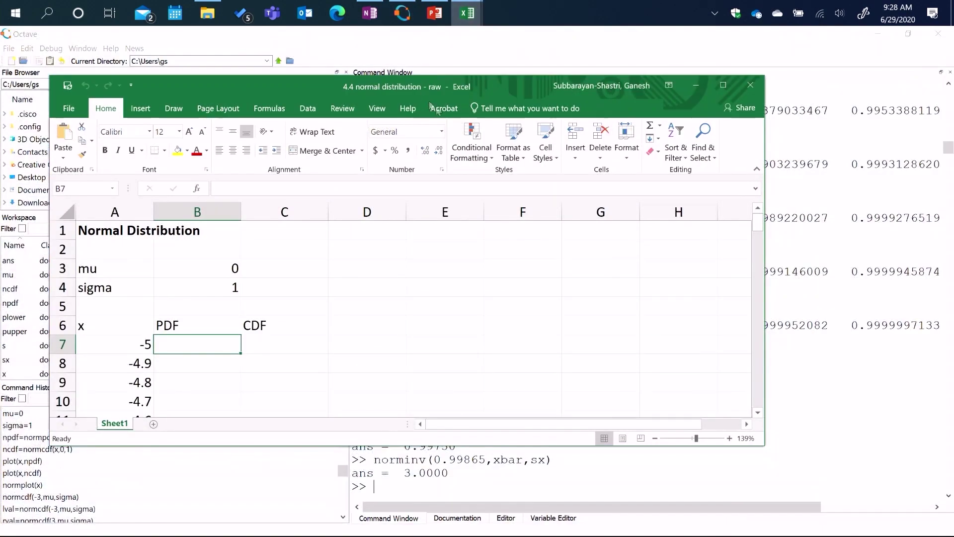
{"action": "left_click", "coordinate": [723, 85]}
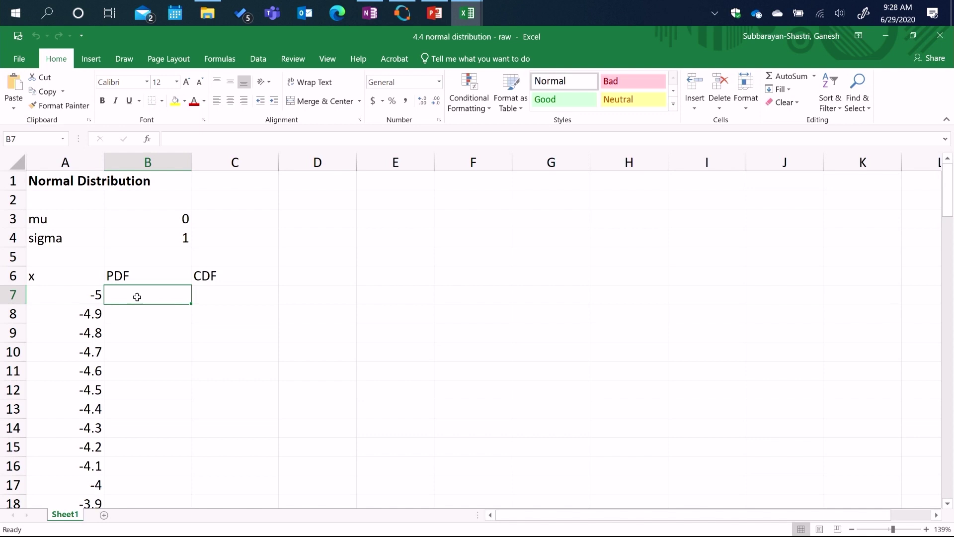
Rename the parameter labels in cells A3 and A4 from mu and sigma to xbar and sx
{"action": "left_click", "coordinate": [183, 220]}
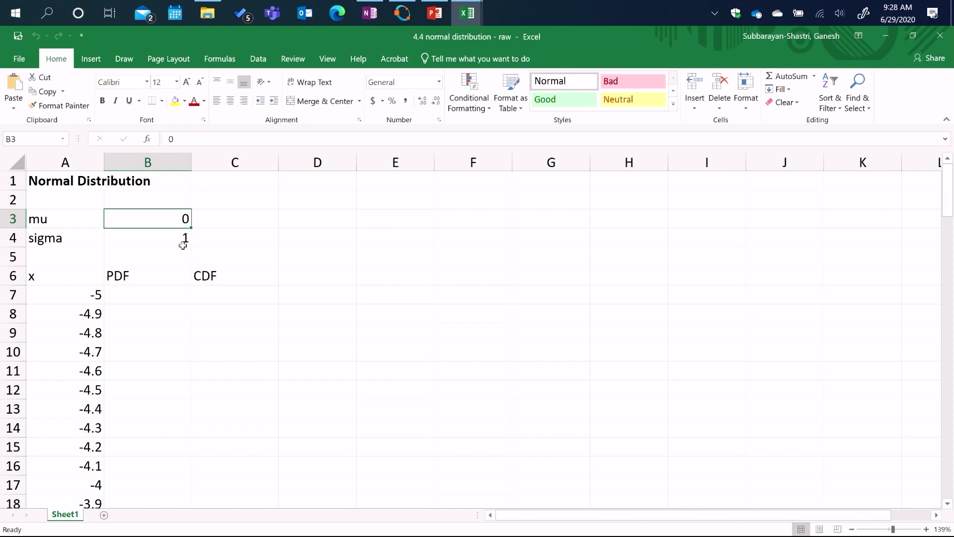
{"action": "left_click", "coordinate": [183, 244]}
{"action": "left_click", "coordinate": [40, 217]}
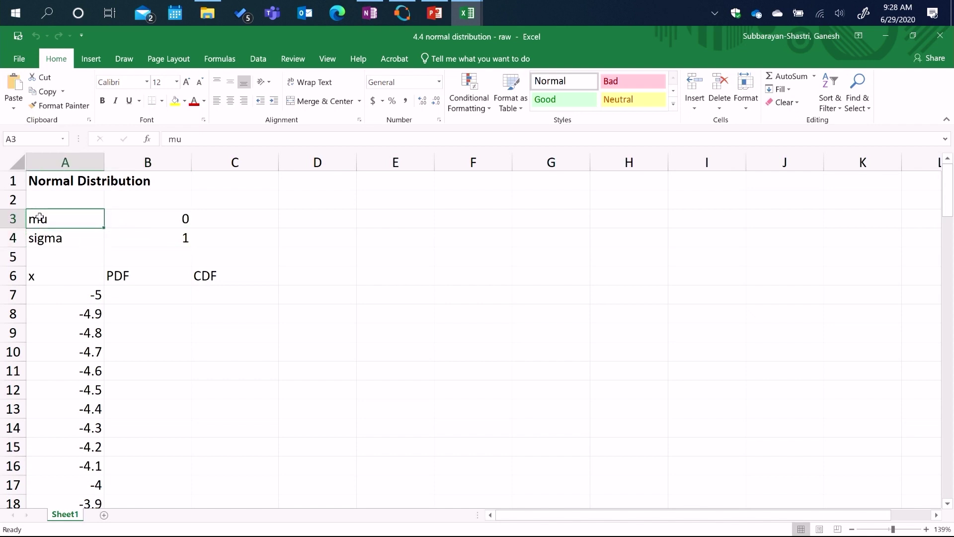
{"action": "type", "text": "xbar"}
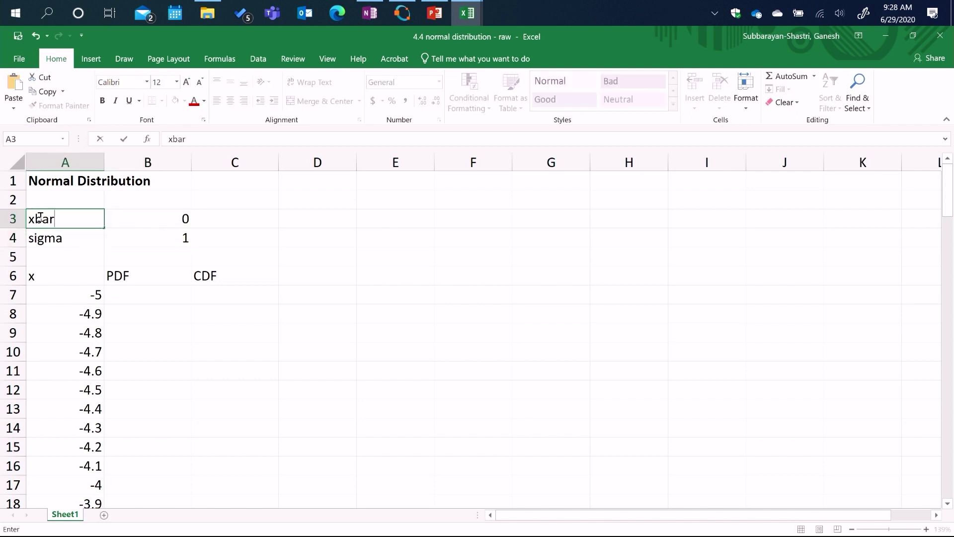
{"action": "key", "text": "Return"}
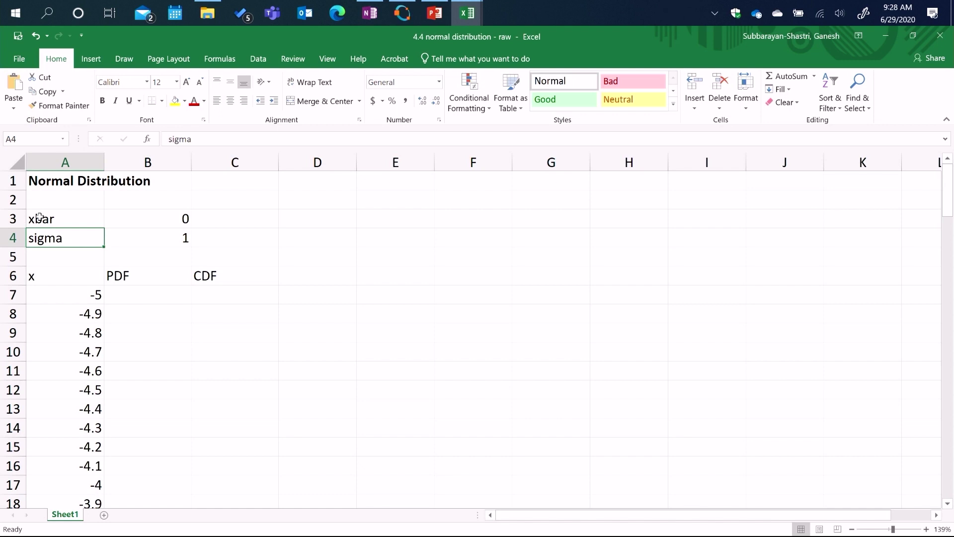
{"action": "type", "text": "sx"}
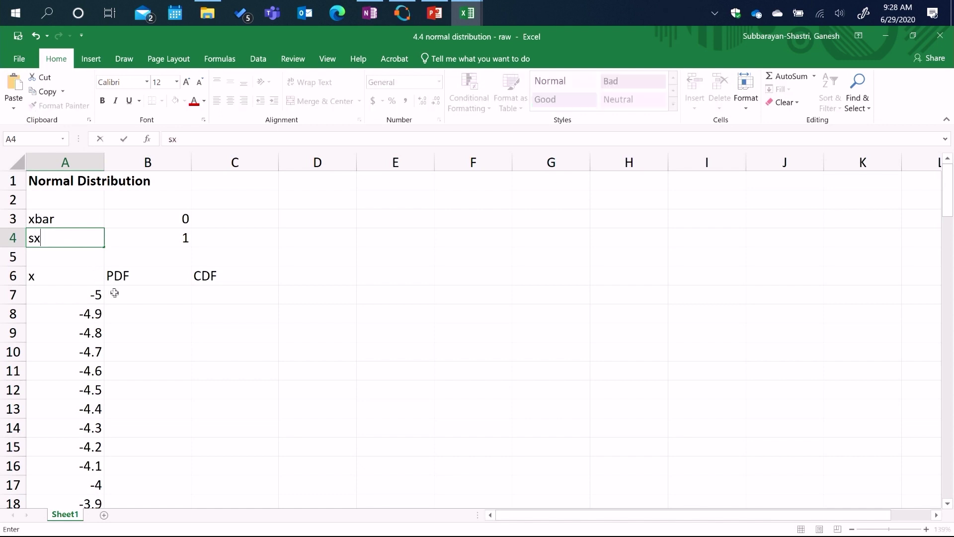
{"action": "left_click", "coordinate": [114, 292]}
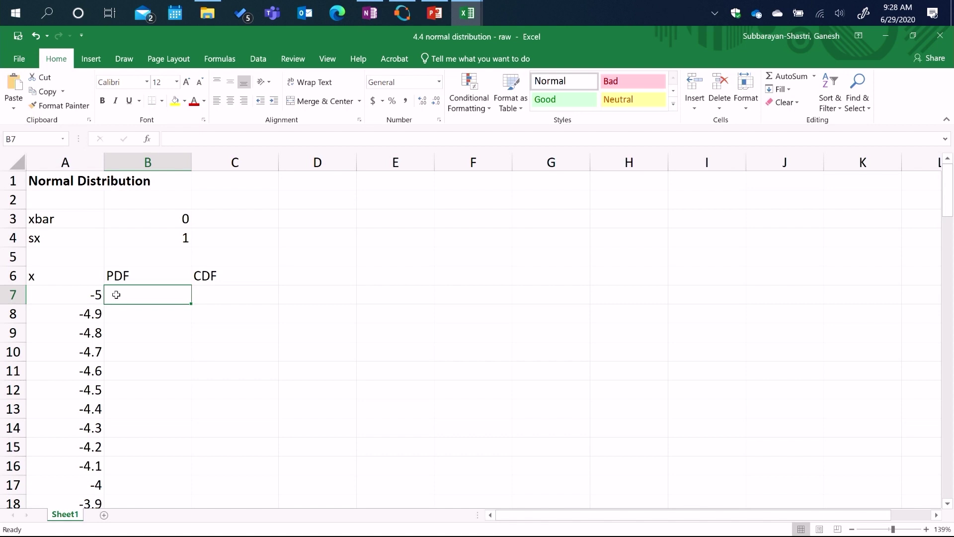
Examine the range of x values in column A, starting from cell A7
{"action": "left_click", "coordinate": [77, 294]}
{"action": "scroll", "coordinate": [77, 294], "scroll_direction": "down", "scroll_amount": 13}
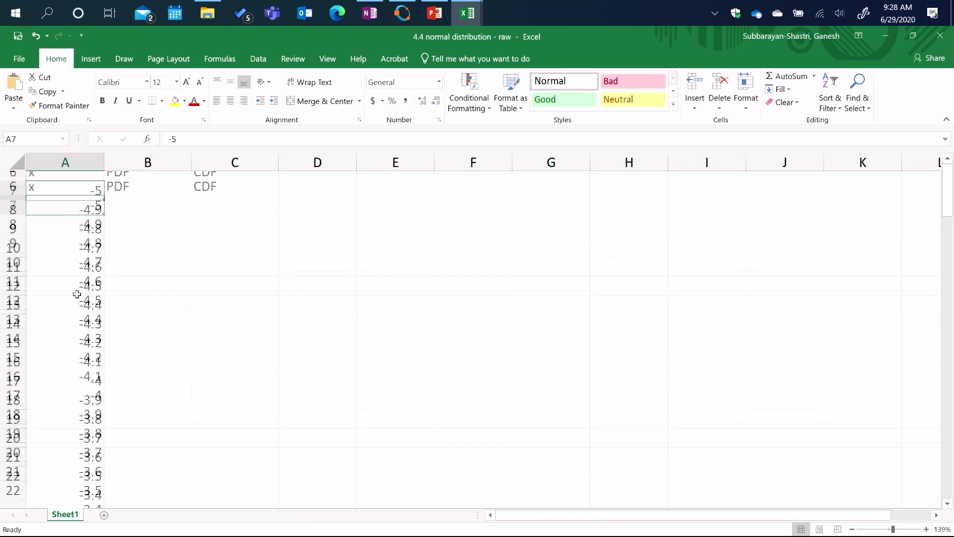
{"action": "scroll", "coordinate": [77, 294], "scroll_direction": "down", "scroll_amount": 10}
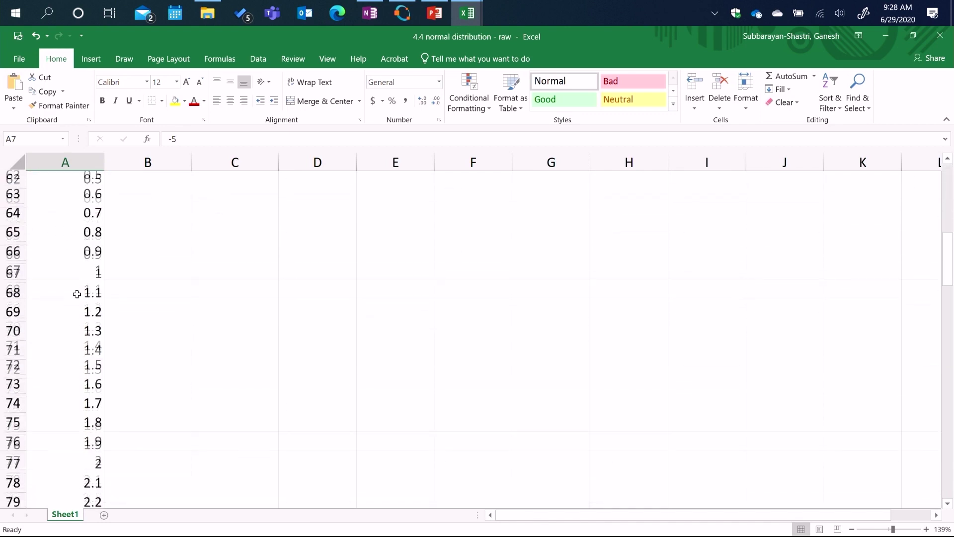
{"action": "scroll", "coordinate": [77, 295], "scroll_direction": "down", "scroll_amount": 3}
{"action": "scroll", "coordinate": [77, 295], "scroll_direction": "down", "scroll_amount": 4}
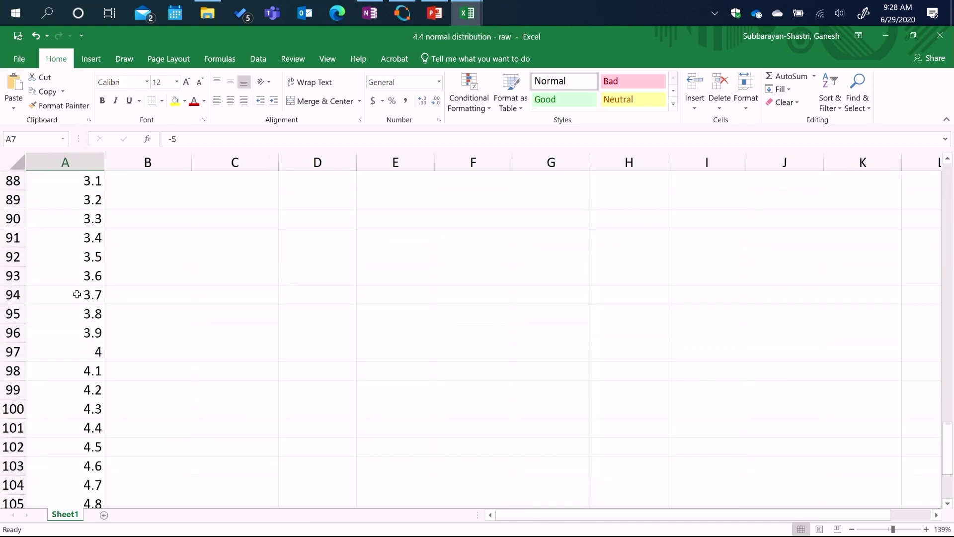
{"action": "scroll", "coordinate": [77, 295], "scroll_direction": "up", "scroll_amount": 20}
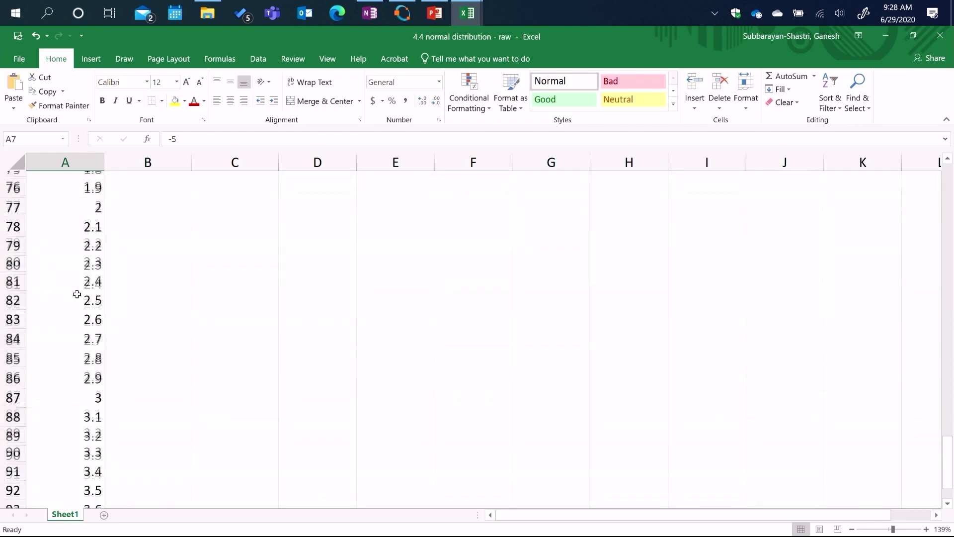
{"action": "scroll", "coordinate": [77, 294], "scroll_direction": "up", "scroll_amount": 8}
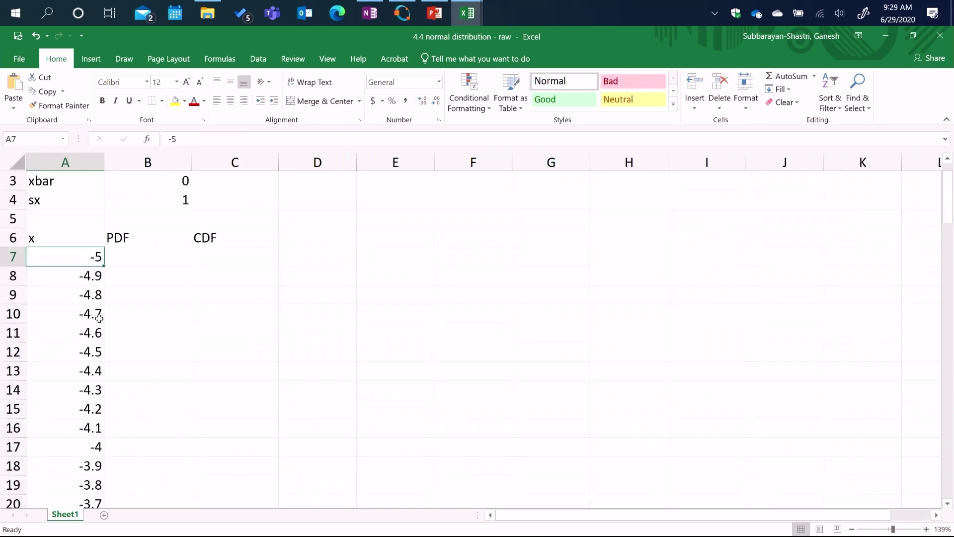
Enter the PDF formula =NORM.DIST(A7,$B3,$B4,FALSE) in cell B7
{"action": "left_click", "coordinate": [139, 258]}
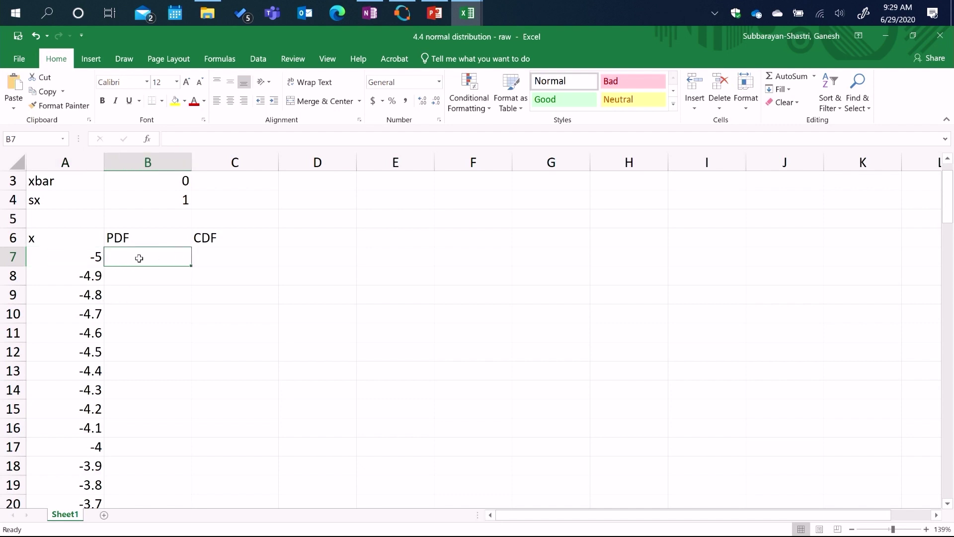
{"action": "type", "text": "n"}
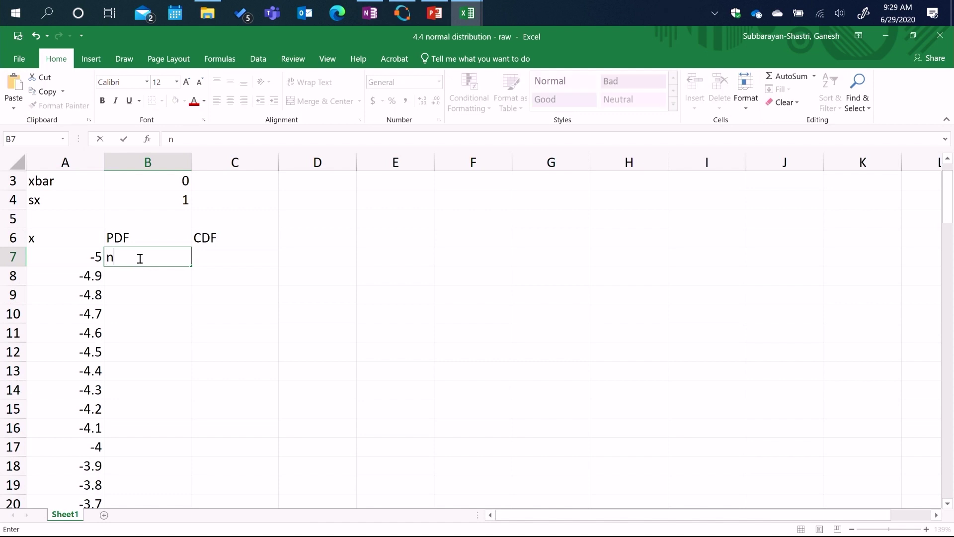
{"action": "type", "text": "o"}
{"action": "key", "text": "BackSpace"}
{"action": "key", "text": "BackSpace"}
{"action": "type", "text": "=nor"}
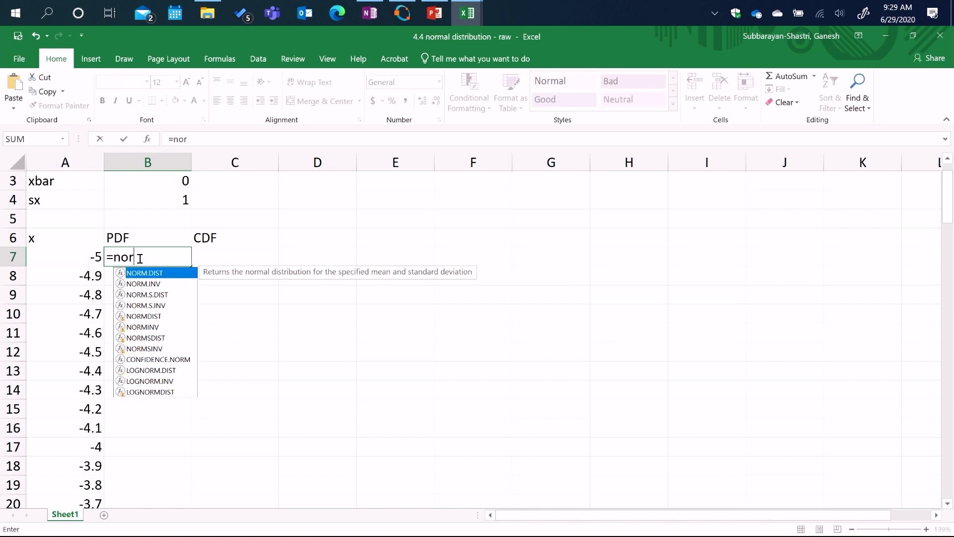
{"action": "type", "text": "m.dis"}
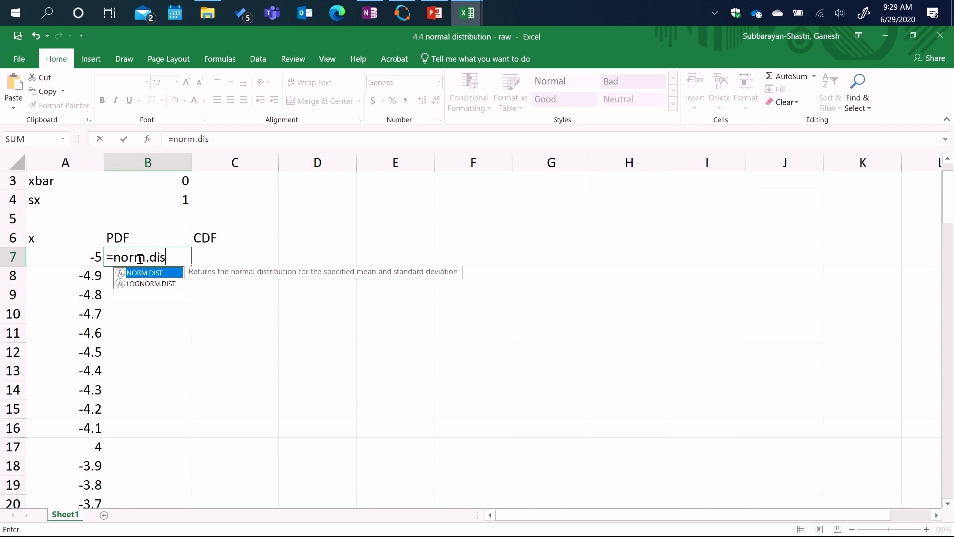
{"action": "type", "text": "t("}
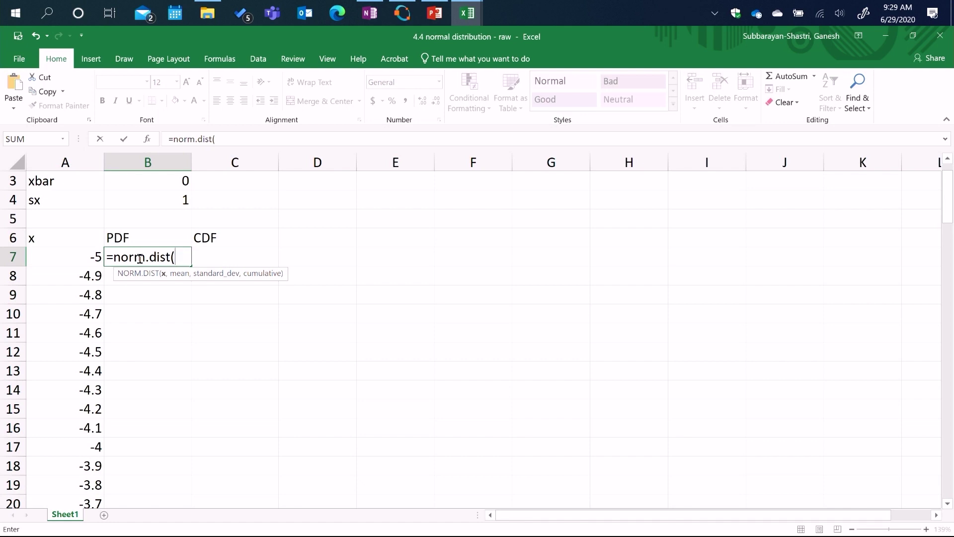
{"action": "type", "text": "a7"}
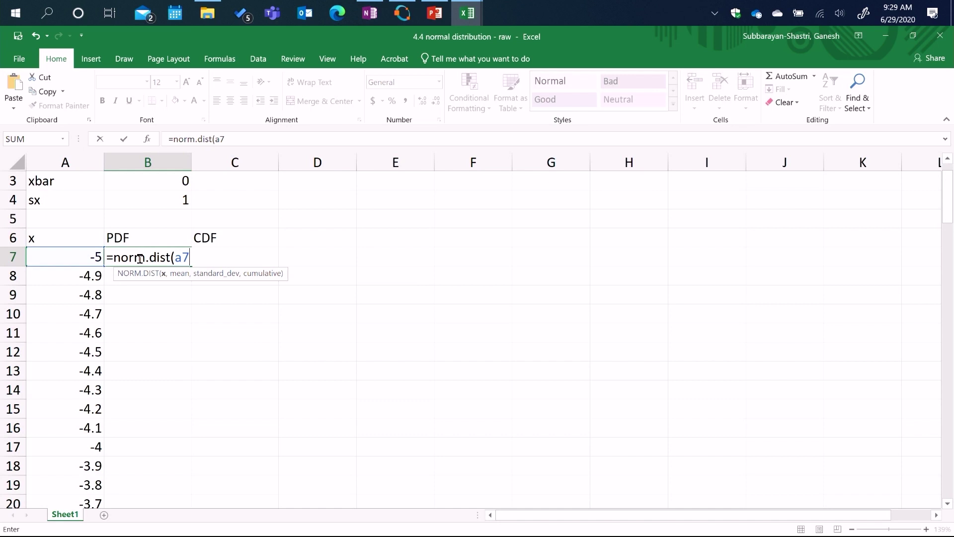
{"action": "type", "text": ","}
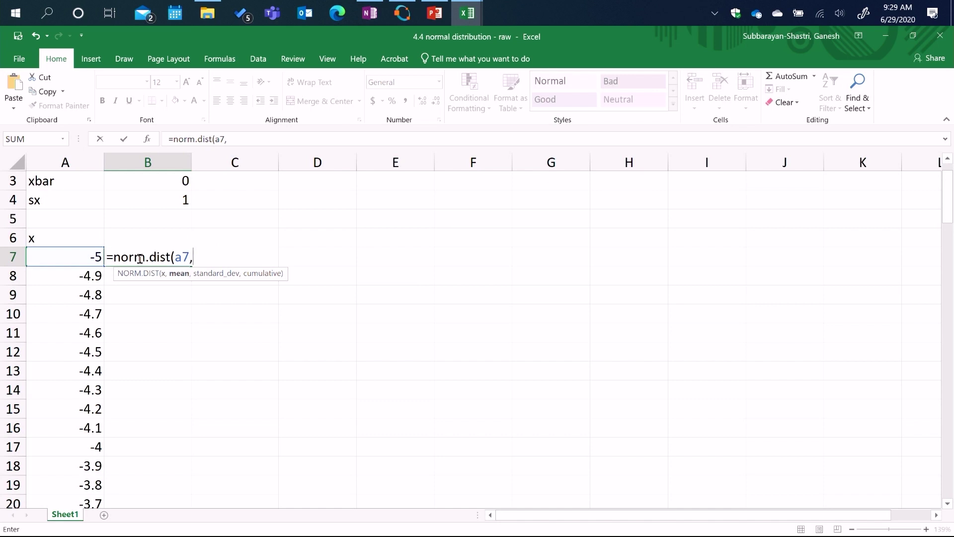
{"action": "type", "text": "$b3"}
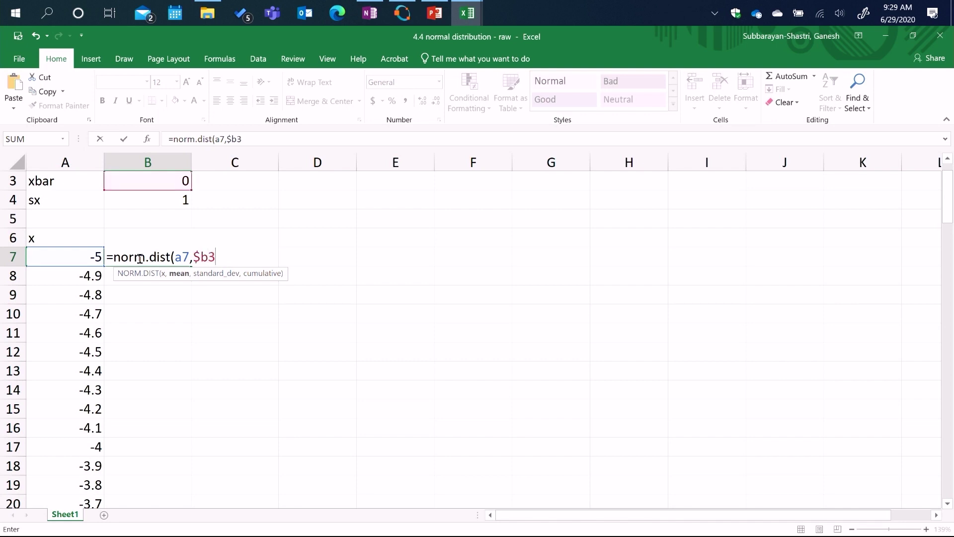
{"action": "type", "text": ",$b"}
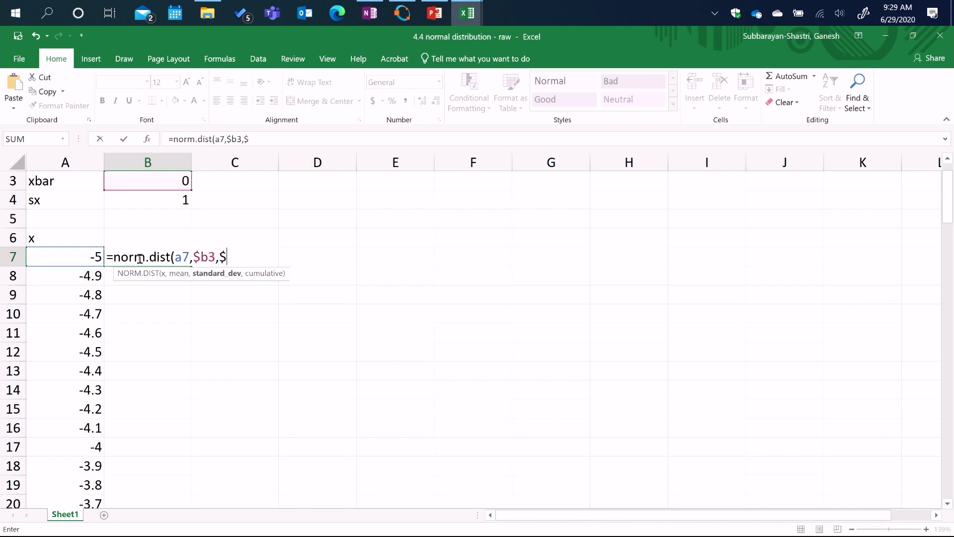
{"action": "type", "text": "4,"}
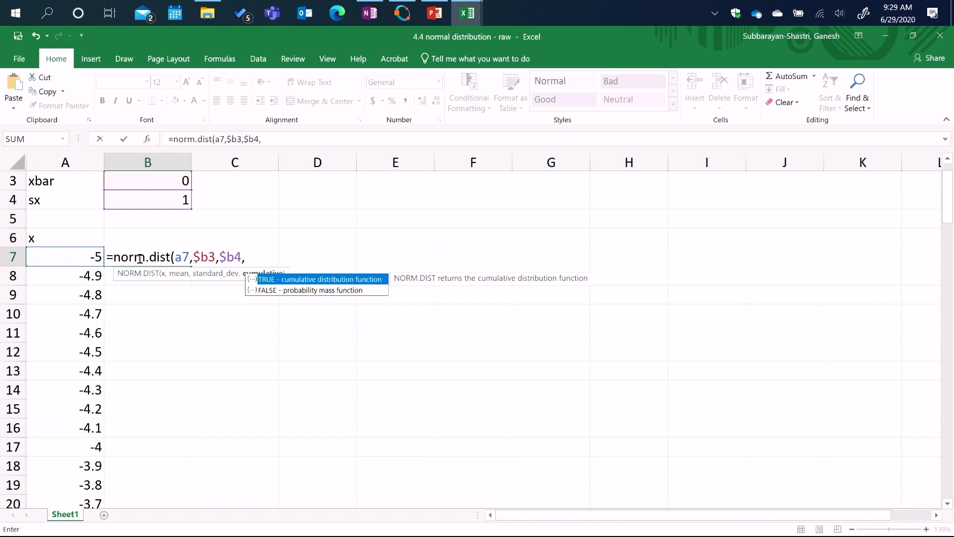
{"action": "type", "text": "false)"}
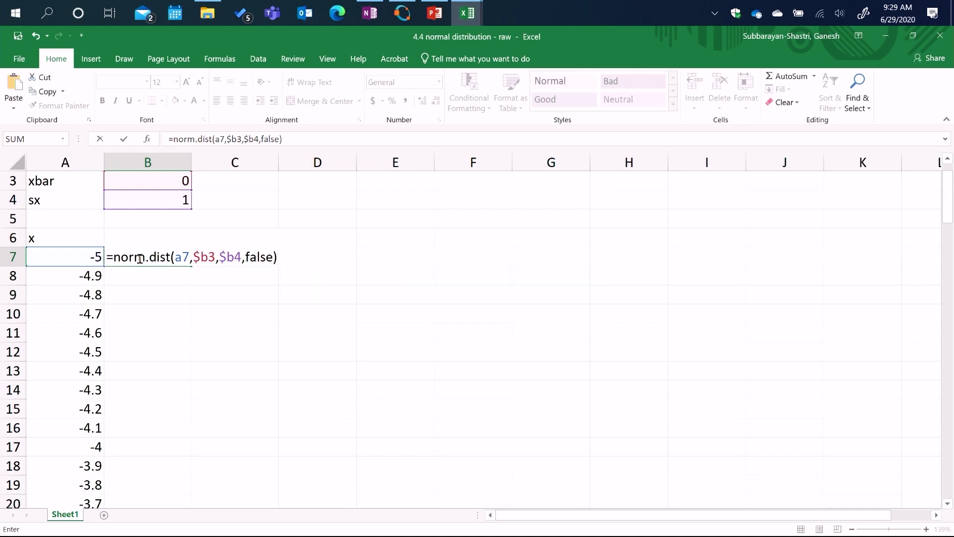
{"action": "key", "text": "Return"}
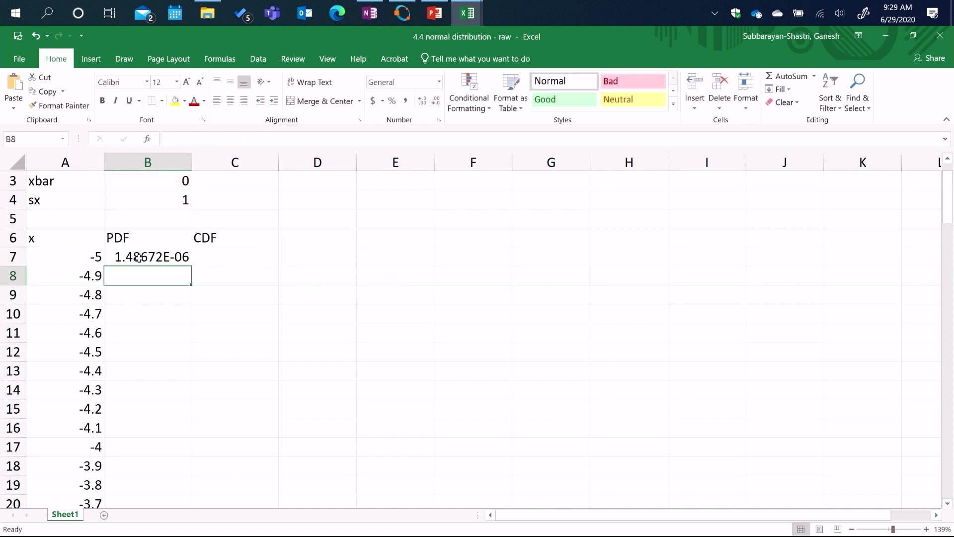
{"action": "left_click", "coordinate": [138, 257]}
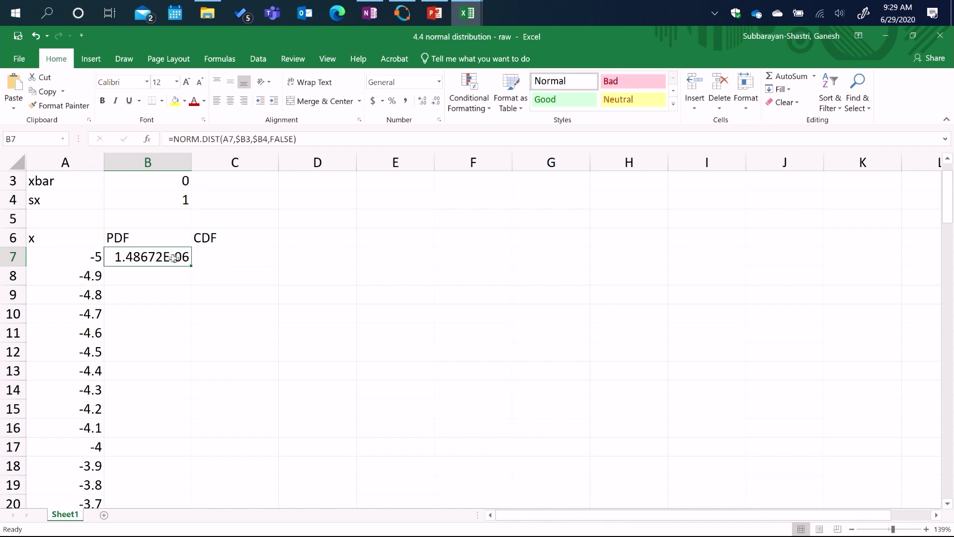
Enter the CDF formula =NORM.DIST(A7,B$3,B$4,TRUE) in cell C7
{"action": "left_click", "coordinate": [205, 257]}
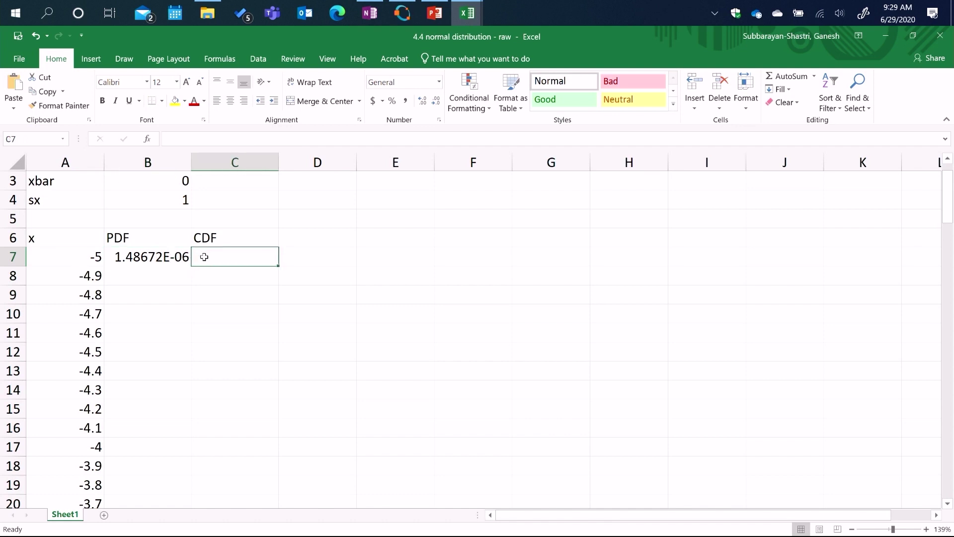
{"action": "type", "text": "=norm."}
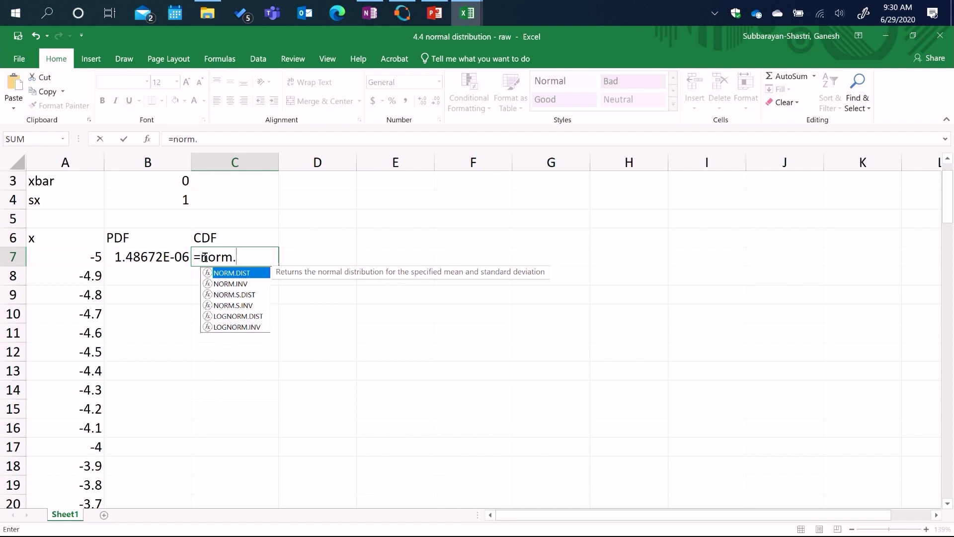
{"action": "type", "text": "dist("}
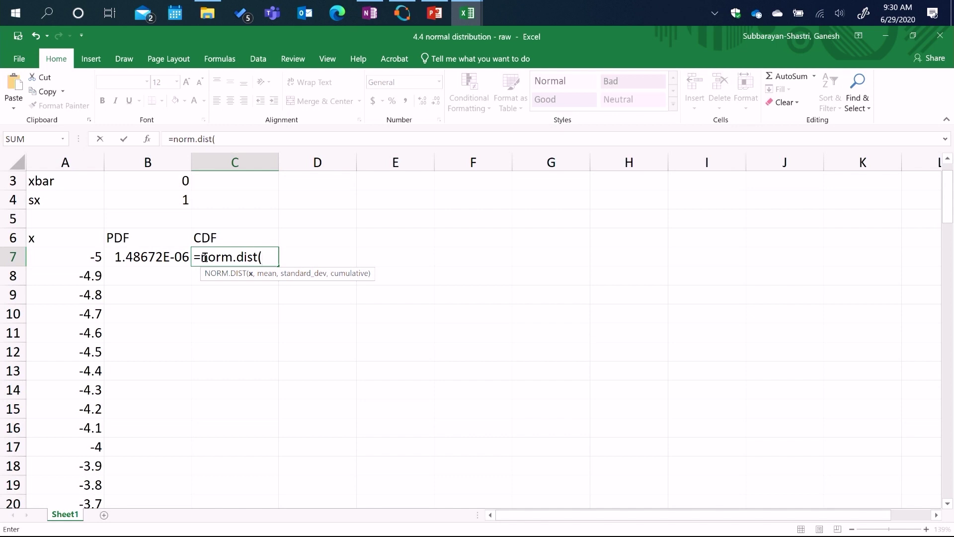
{"action": "type", "text": "a"}
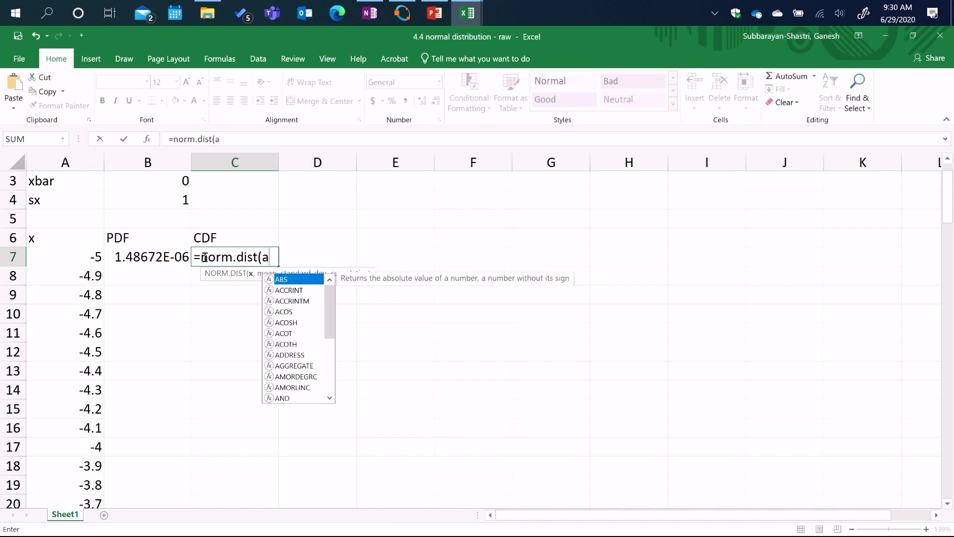
{"action": "type", "text": "7,"}
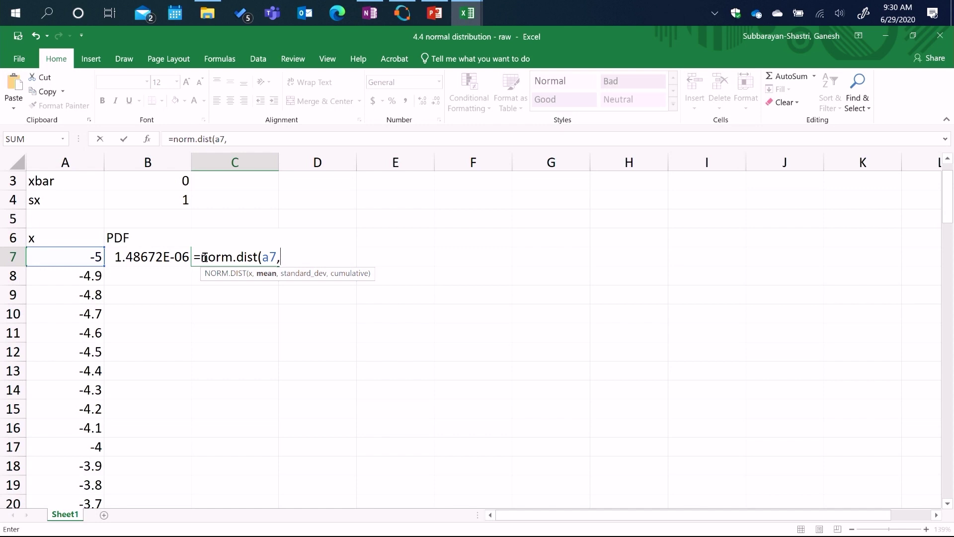
{"action": "type", "text": "$"}
{"action": "key", "text": "BackSpace"}
{"action": "type", "text": "b"}
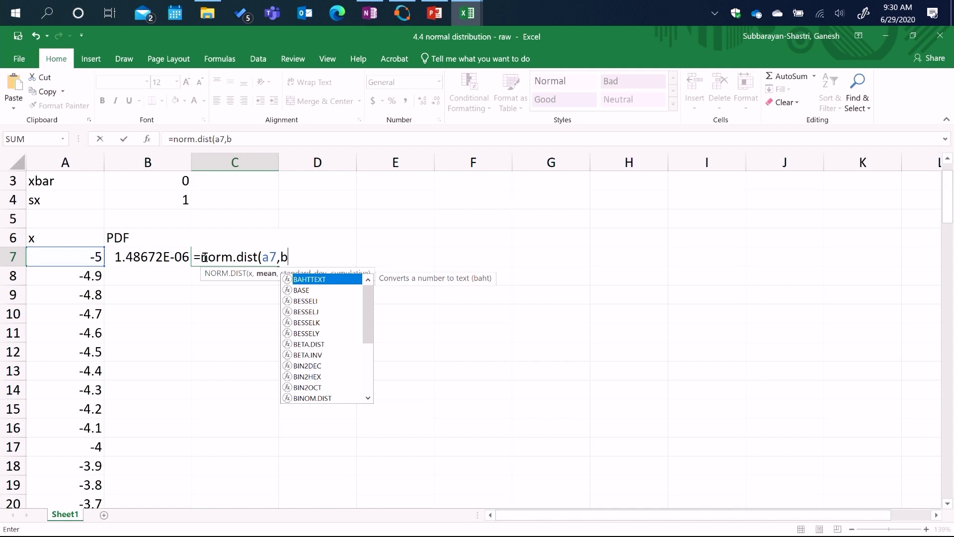
{"action": "key", "text": "BackSpace"}
{"action": "type", "text": "b$"}
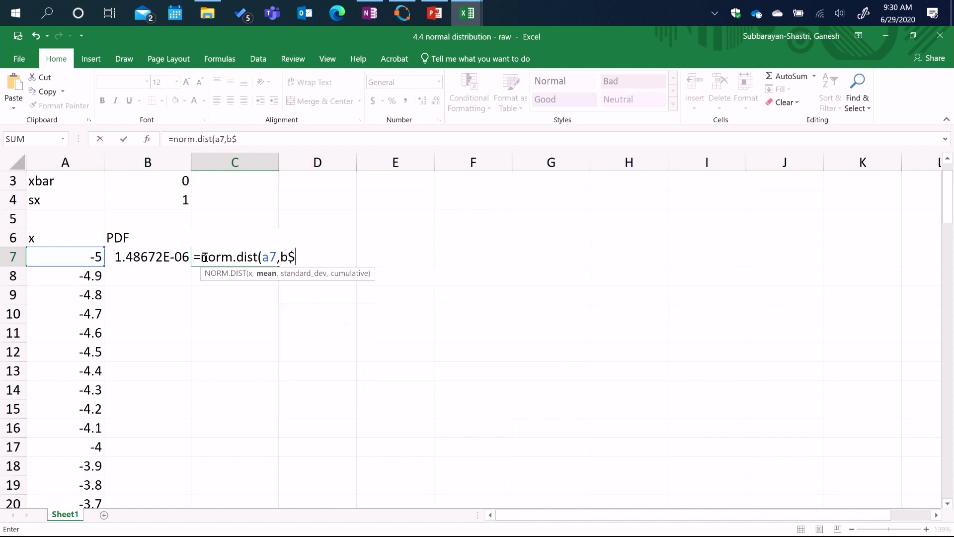
{"action": "type", "text": "3,b"}
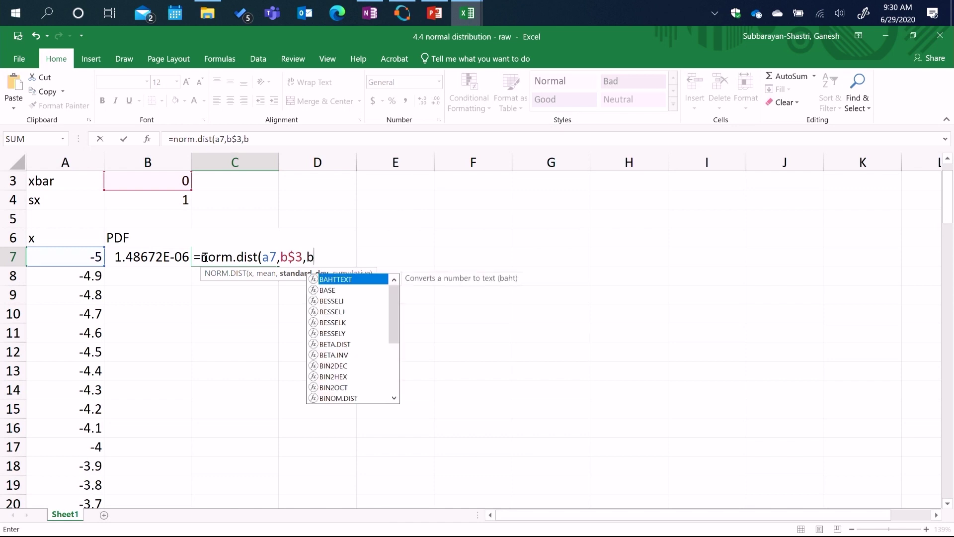
{"action": "type", "text": "$4"}
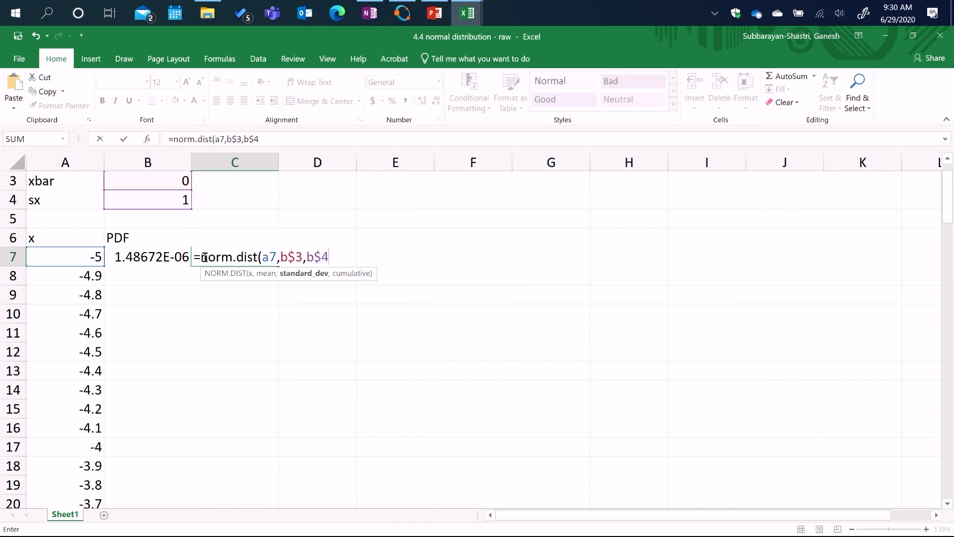
{"action": "type", "text": ",true"}
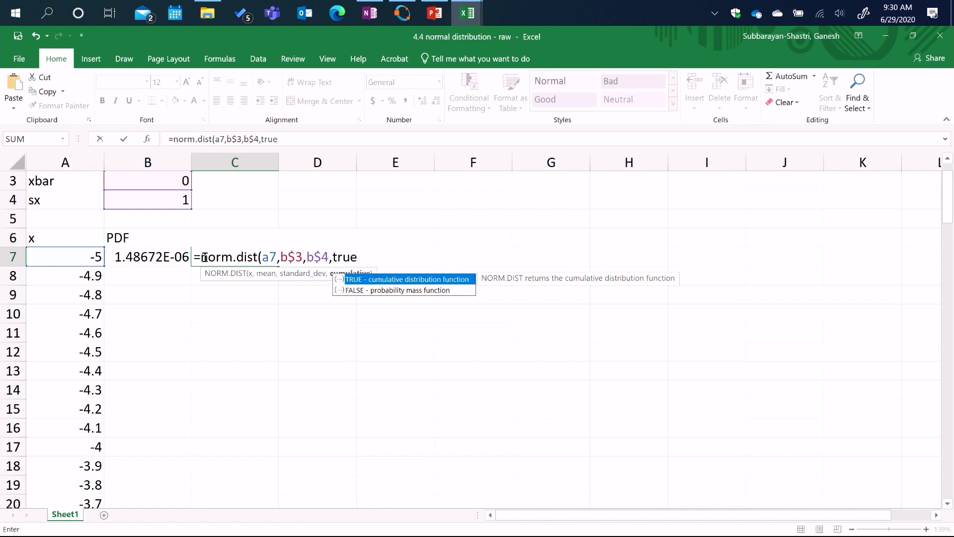
{"action": "type", "text": ")"}
{"action": "key", "text": "Return"}
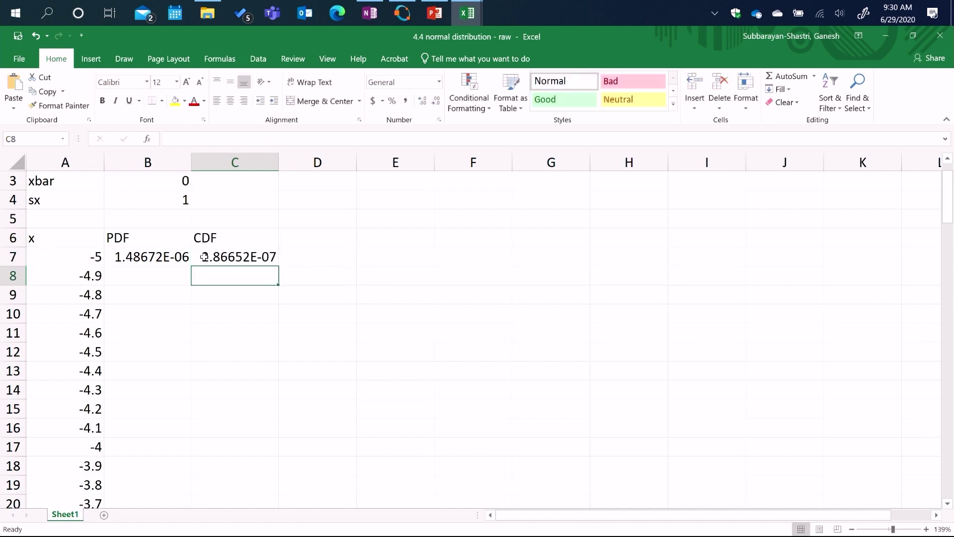
Copy the PDF and CDF formulas from B7:C7 down through row 107, the last x value
{"action": "left_click", "coordinate": [140, 255]}
{"action": "scroll", "coordinate": [140, 256], "scroll_direction": "down", "scroll_amount": 1}
{"action": "key", "text": "ctrl+c"}
{"action": "scroll", "coordinate": [134, 268], "scroll_direction": "down", "scroll_amount": 4}
{"action": "scroll", "coordinate": [134, 293], "scroll_direction": "down", "scroll_amount": 5}
{"action": "scroll", "coordinate": [132, 293], "scroll_direction": "up", "scroll_amount": 11}
{"action": "left_click", "coordinate": [225, 295], "text": "shift"}
{"action": "key", "text": "ctrl+c"}
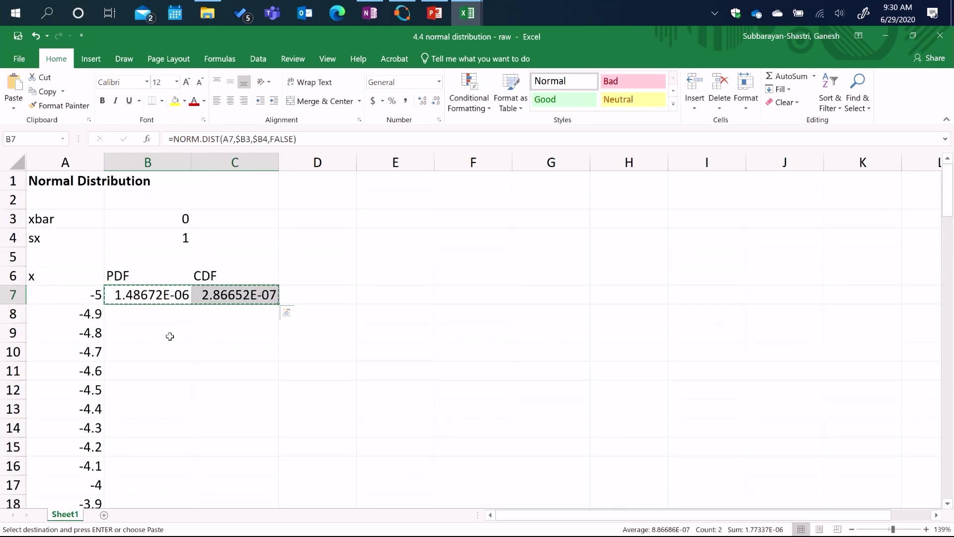
{"action": "scroll", "coordinate": [168, 335], "scroll_direction": "down", "scroll_amount": 7}
{"action": "scroll", "coordinate": [169, 336], "scroll_direction": "down", "scroll_amount": 16}
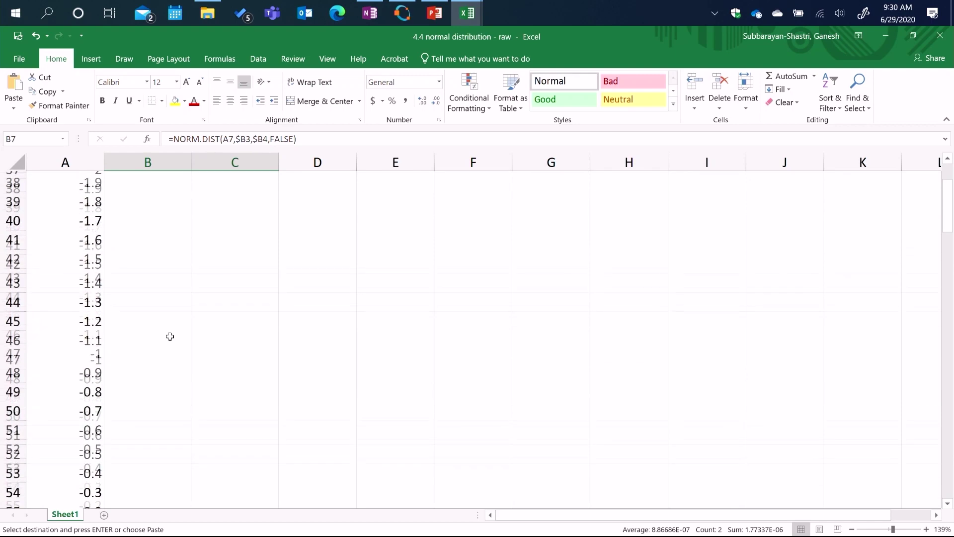
{"action": "scroll", "coordinate": [170, 336], "scroll_direction": "down", "scroll_amount": 11}
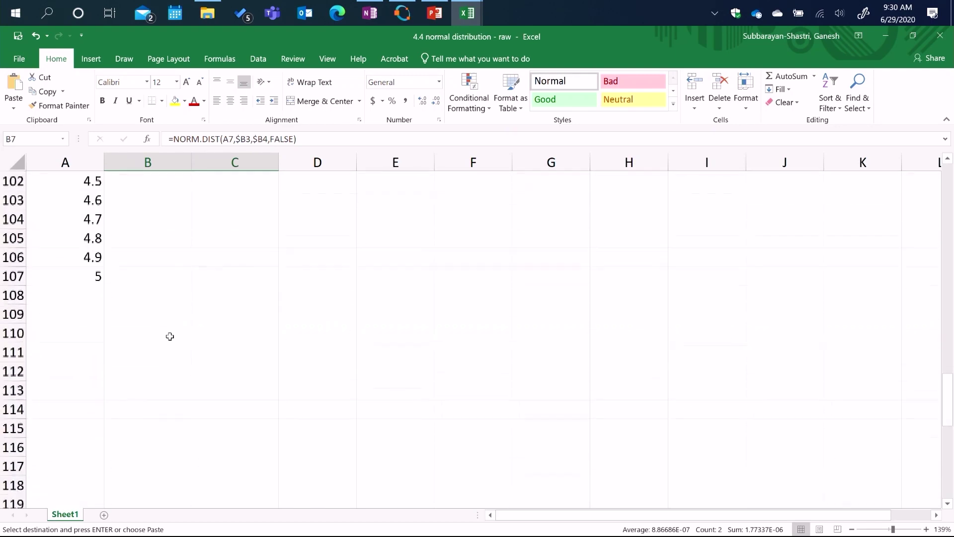
{"action": "left_click", "coordinate": [163, 269], "text": "shift"}
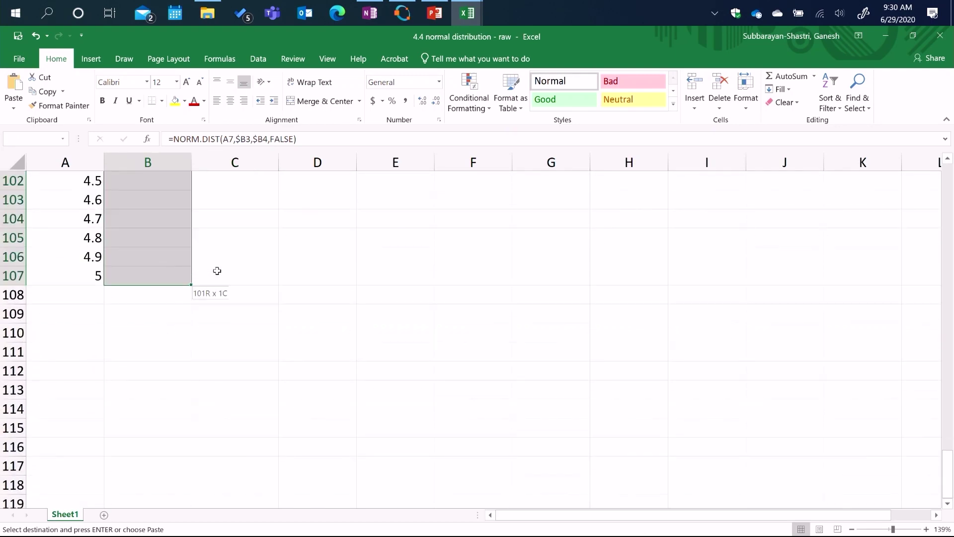
{"action": "left_click_drag", "start_coordinate": [217, 270], "coordinate": [217, 270]}
{"action": "key", "text": "ctrl+v"}
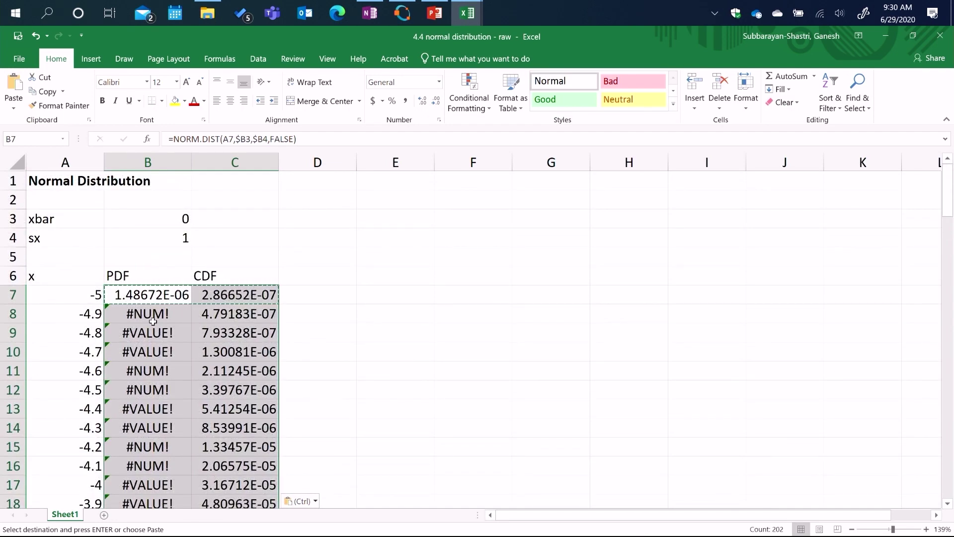
Try to recopy the PDF formula from cell B7 into B8
{"action": "left_click", "coordinate": [152, 313]}
{"action": "left_click", "coordinate": [148, 297]}
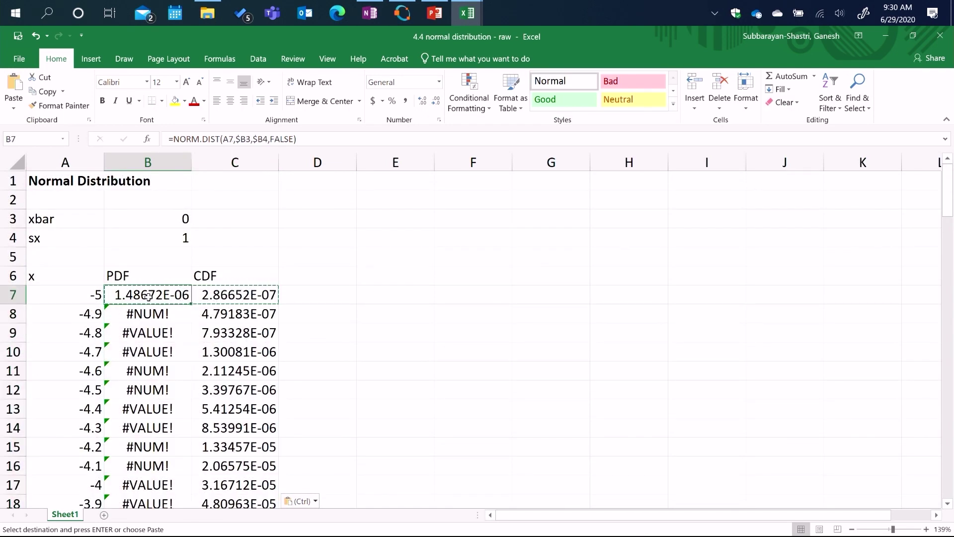
{"action": "key", "text": "ctrl+c"}
{"action": "left_click", "coordinate": [121, 314]}
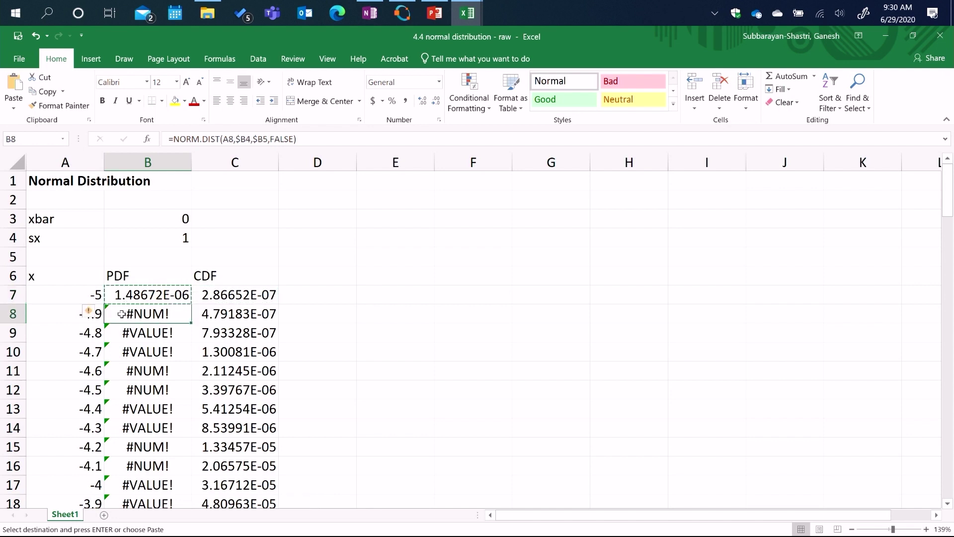
{"action": "key", "text": "ctrl+v"}
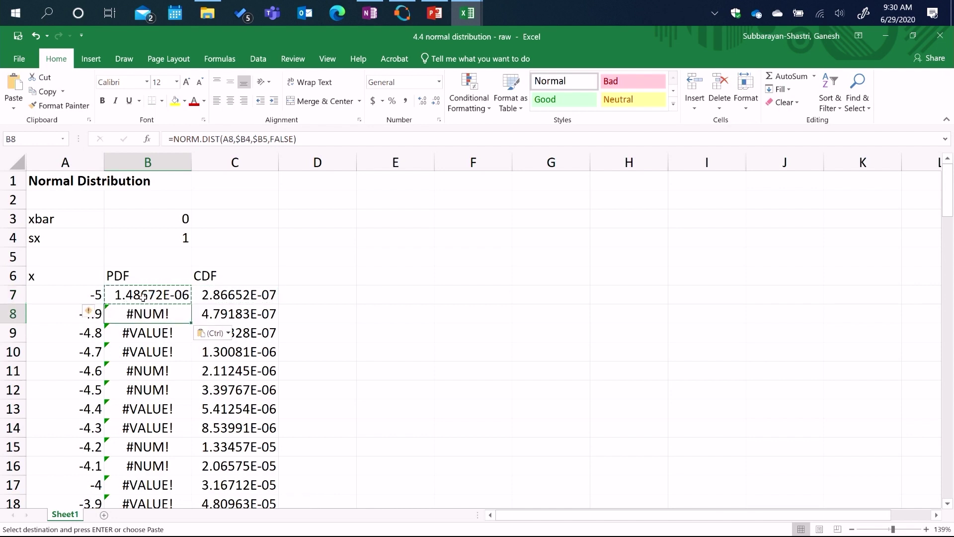
Compare the mean and standard deviation references in the PDF formulas of cells B7 and B8
{"action": "left_click", "coordinate": [143, 297]}
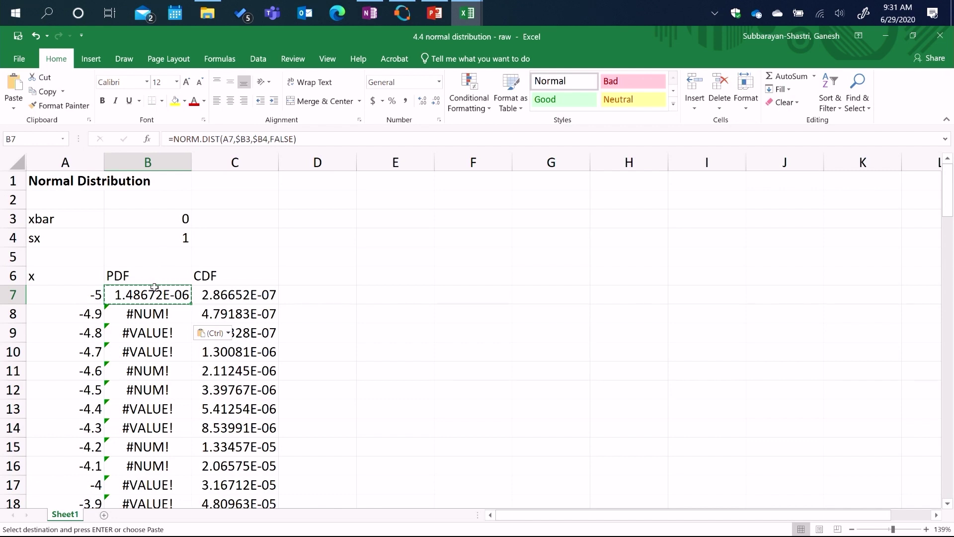
{"action": "left_click", "coordinate": [135, 319]}
{"action": "left_click", "coordinate": [134, 300]}
{"action": "left_click", "coordinate": [130, 317]}
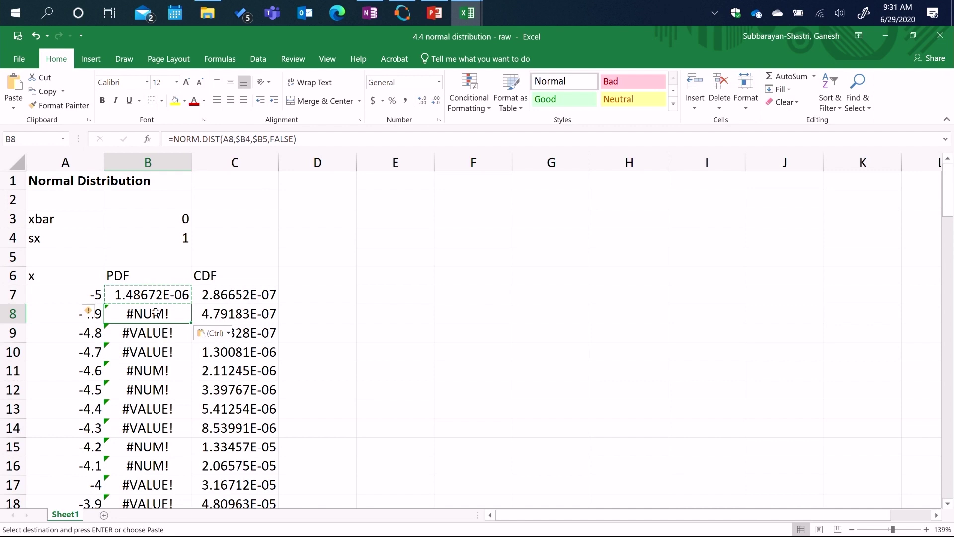
{"action": "left_click", "coordinate": [151, 301]}
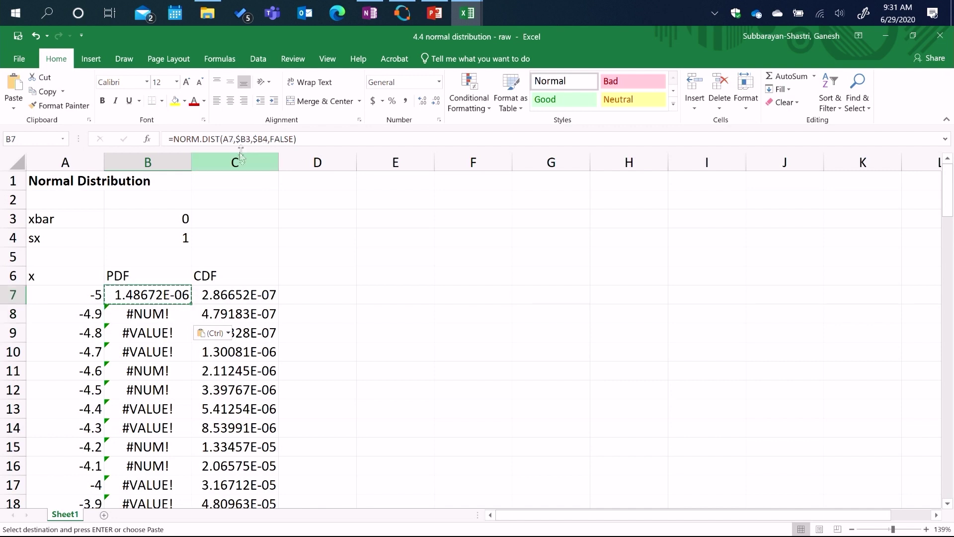
Correct the PDF formula in cell B7 to =NORM.DIST(A7,B$3,B$4,FALSE), fixing the row references of the mean and standard deviation
{"action": "left_click", "coordinate": [252, 293]}
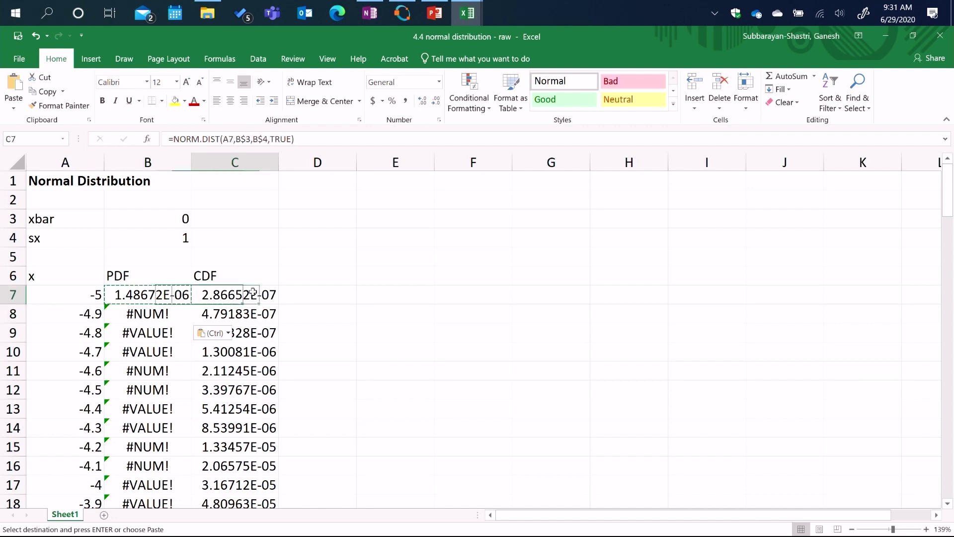
{"action": "key", "text": "Left"}
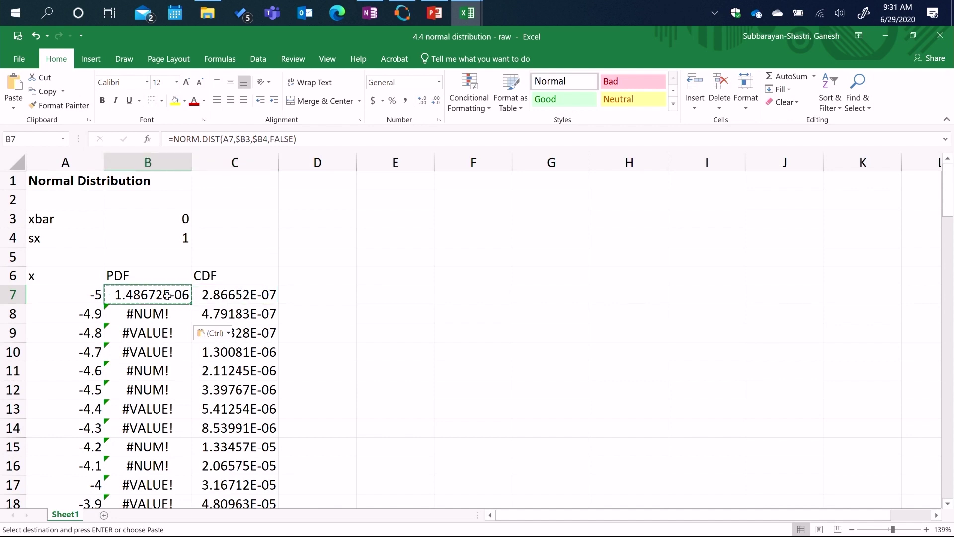
{"action": "left_click", "coordinate": [240, 138]}
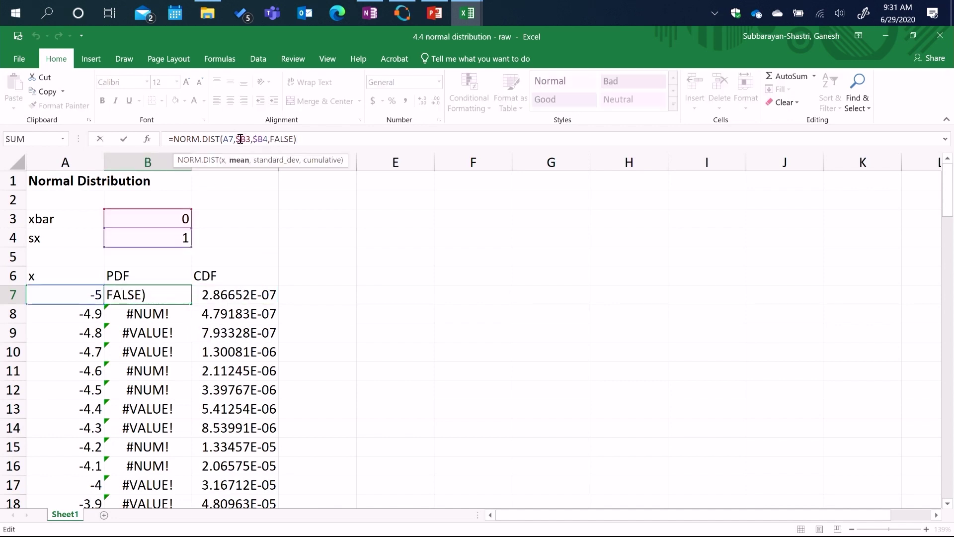
{"action": "key", "text": "BackSpace"}
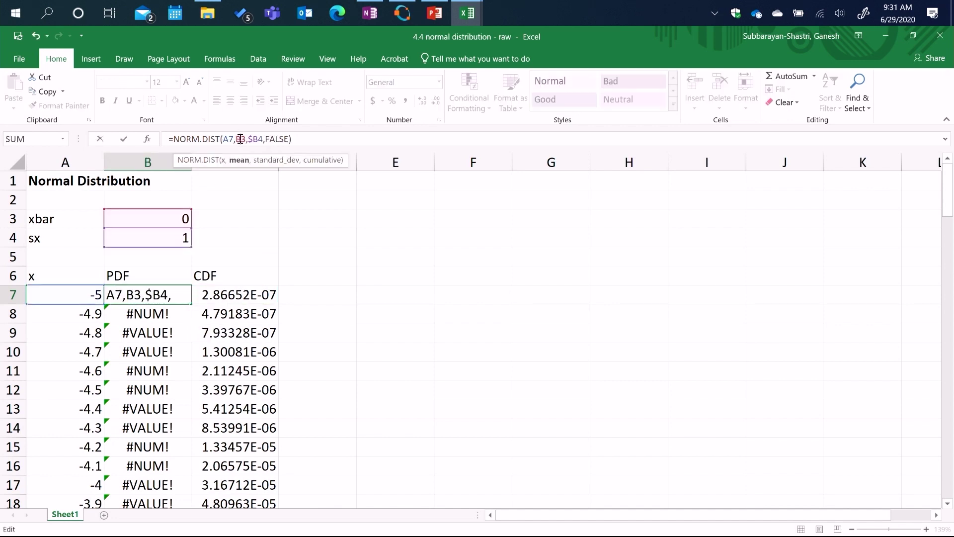
{"action": "type", "text": "$"}
{"action": "key", "text": "Right"}
{"action": "key", "text": "Right"}
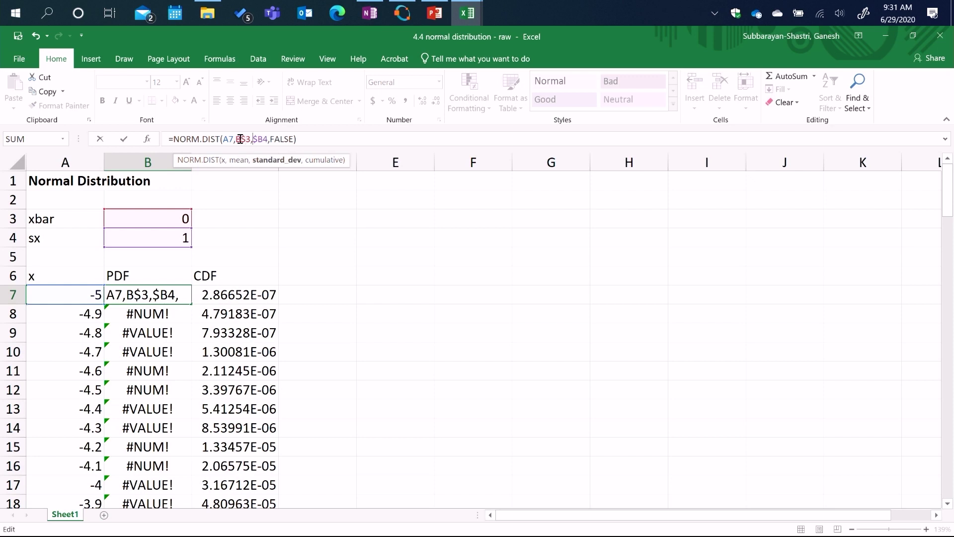
{"action": "key", "text": "BackSpace"}
{"action": "type", "text": "$"}
{"action": "key", "text": "Return"}
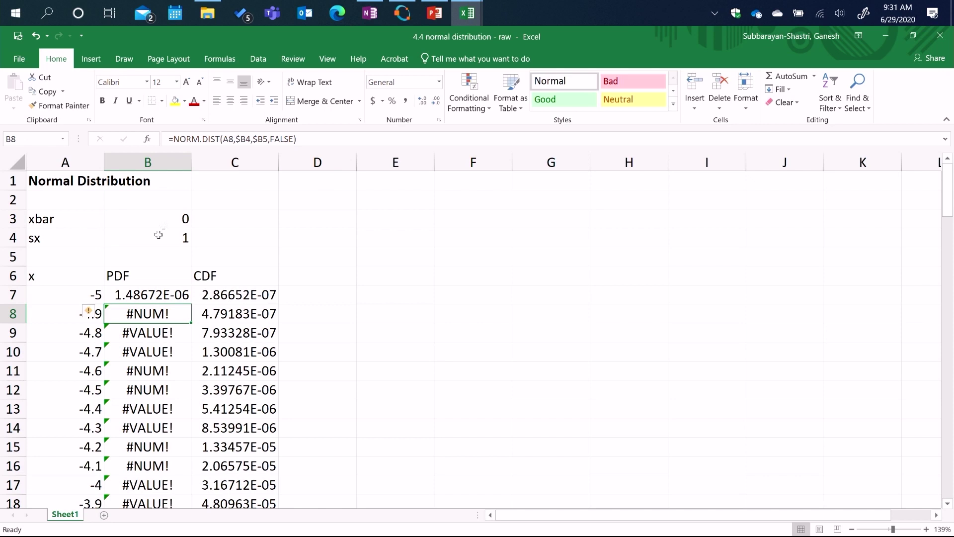
Copy the corrected PDF formula from B7 into B8:B107 and look over the filled column
{"action": "left_click", "coordinate": [140, 288]}
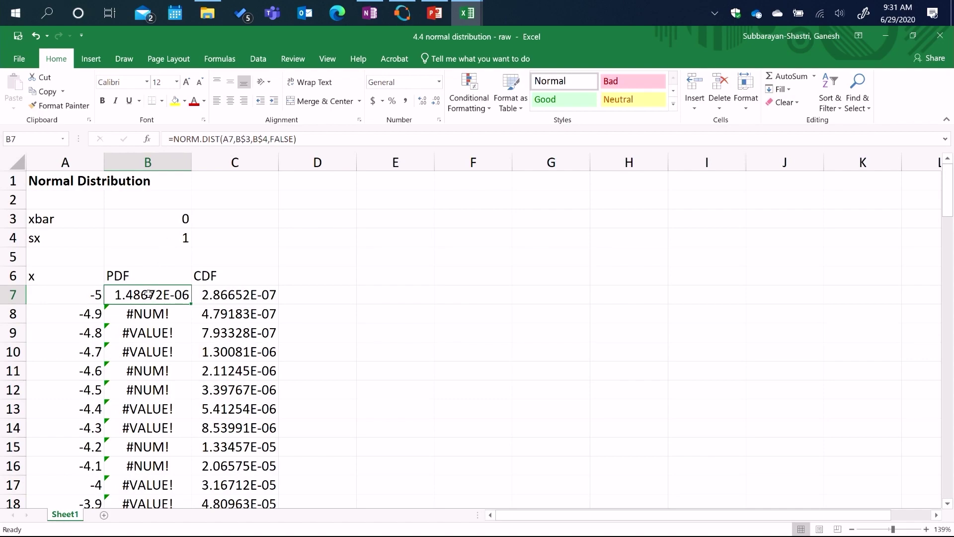
{"action": "key", "text": "ctrl+c"}
{"action": "left_click", "coordinate": [139, 314]}
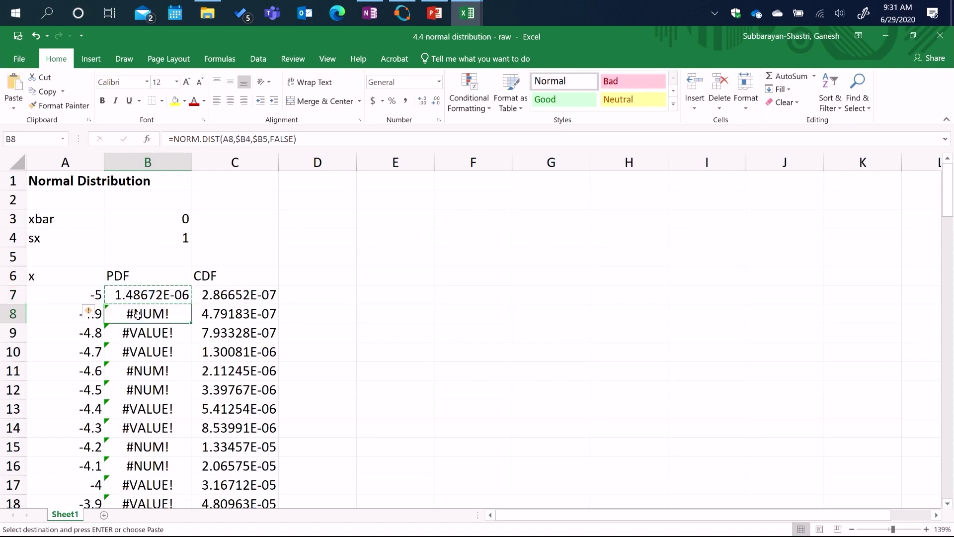
{"action": "scroll", "coordinate": [138, 316], "scroll_direction": "down", "scroll_amount": 7}
{"action": "scroll", "coordinate": [139, 314], "scroll_direction": "down", "scroll_amount": 20}
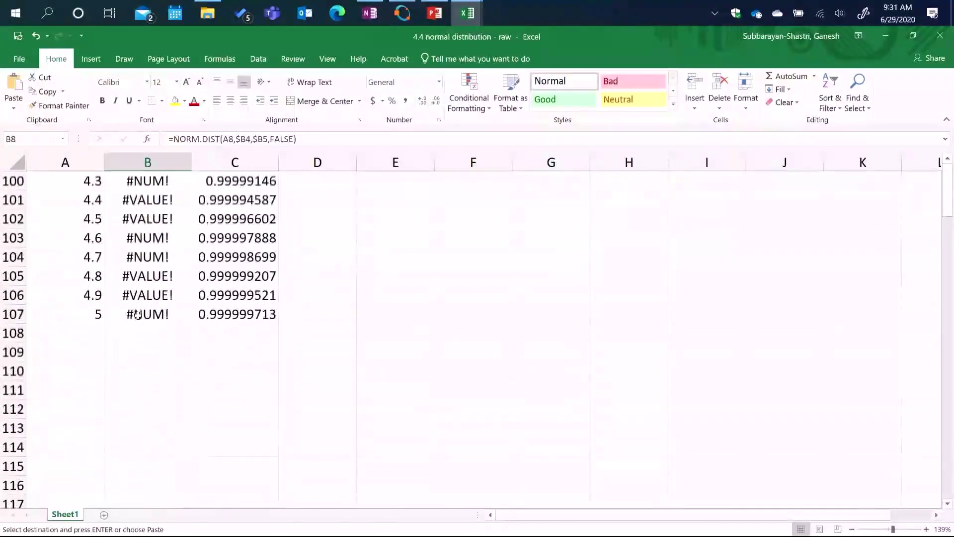
{"action": "left_click", "coordinate": [149, 314], "text": "shift"}
{"action": "key", "text": "ctrl+v"}
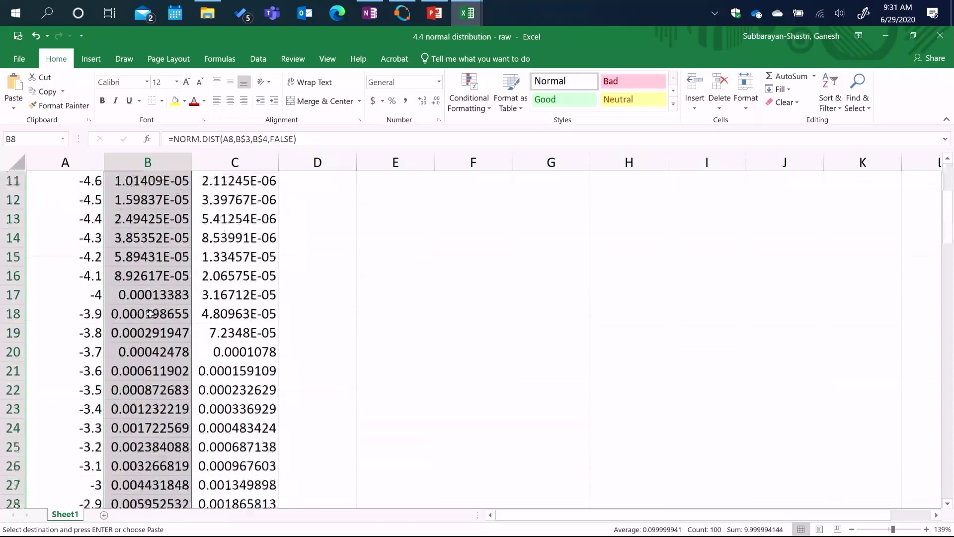
{"action": "scroll", "coordinate": [150, 313], "scroll_direction": "down", "scroll_amount": 8}
{"action": "scroll", "coordinate": [150, 314], "scroll_direction": "down", "scroll_amount": 9}
{"action": "scroll", "coordinate": [149, 314], "scroll_direction": "down", "scroll_amount": 6}
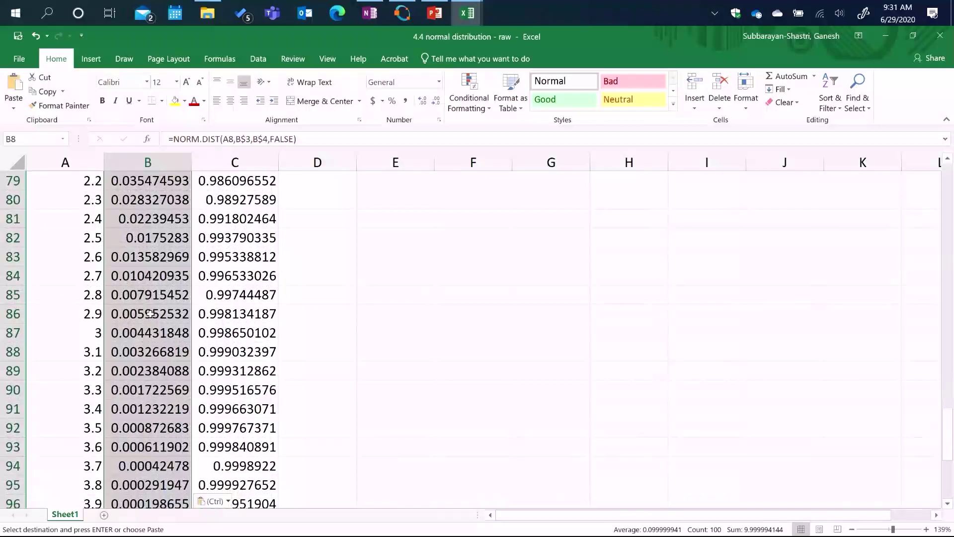
{"action": "scroll", "coordinate": [150, 314], "scroll_direction": "up", "scroll_amount": 15}
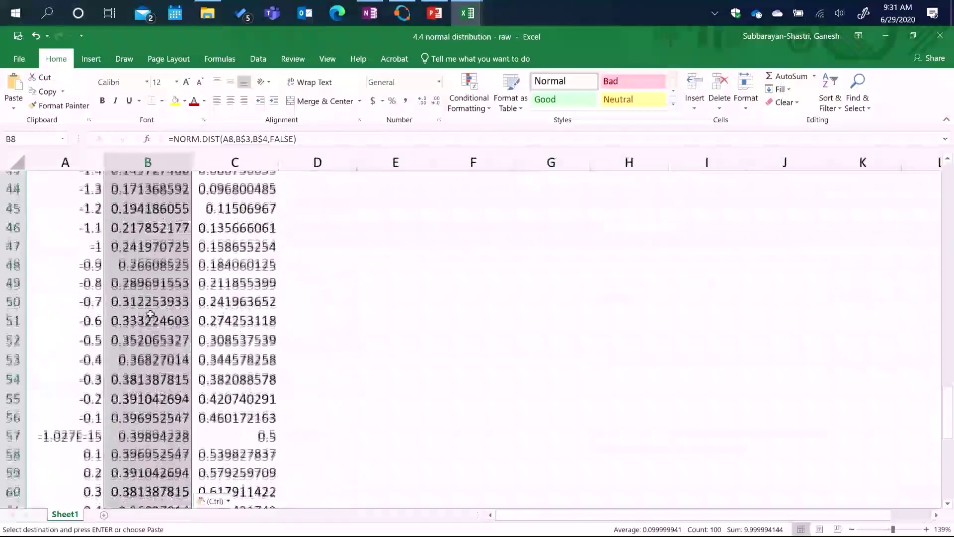
{"action": "scroll", "coordinate": [149, 313], "scroll_direction": "up", "scroll_amount": 9}
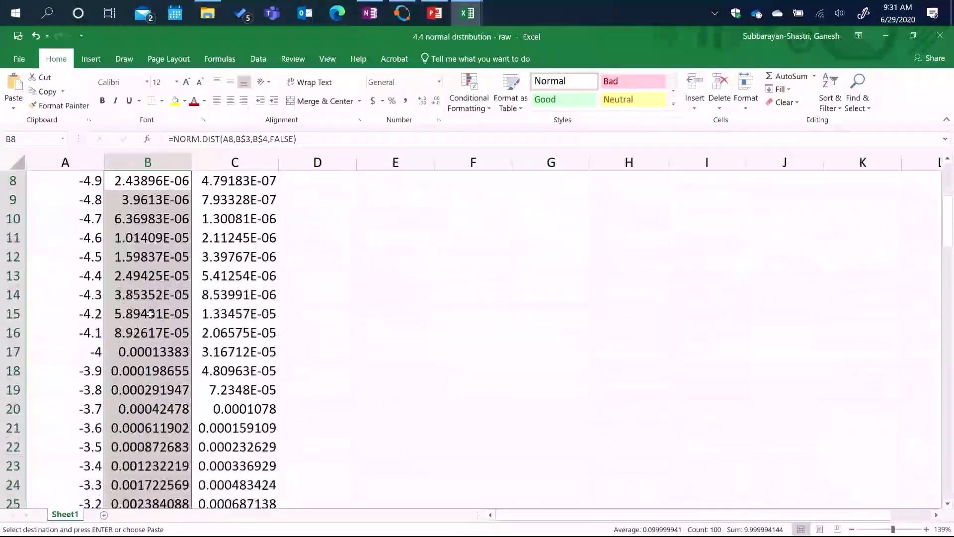
{"action": "left_click", "coordinate": [436, 312]}
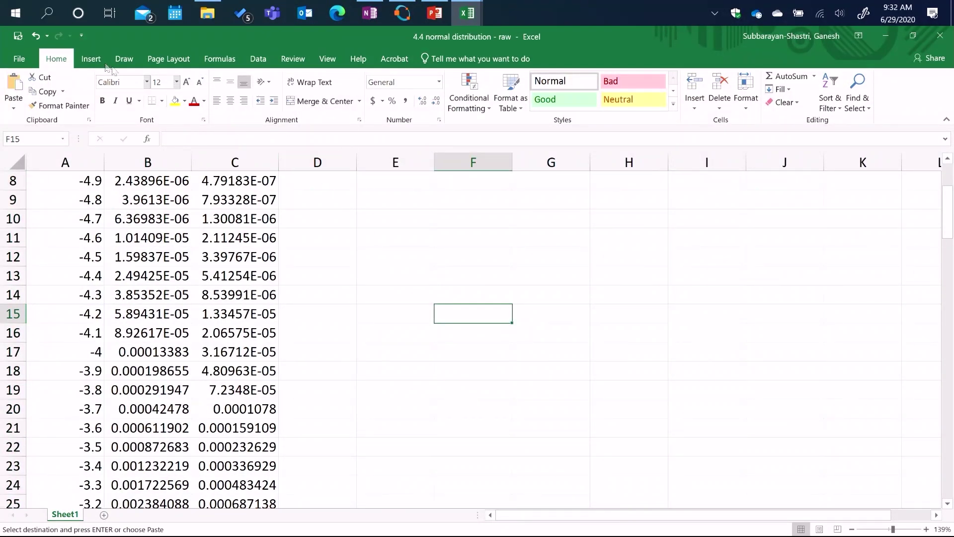
{"action": "left_click", "coordinate": [85, 60]}
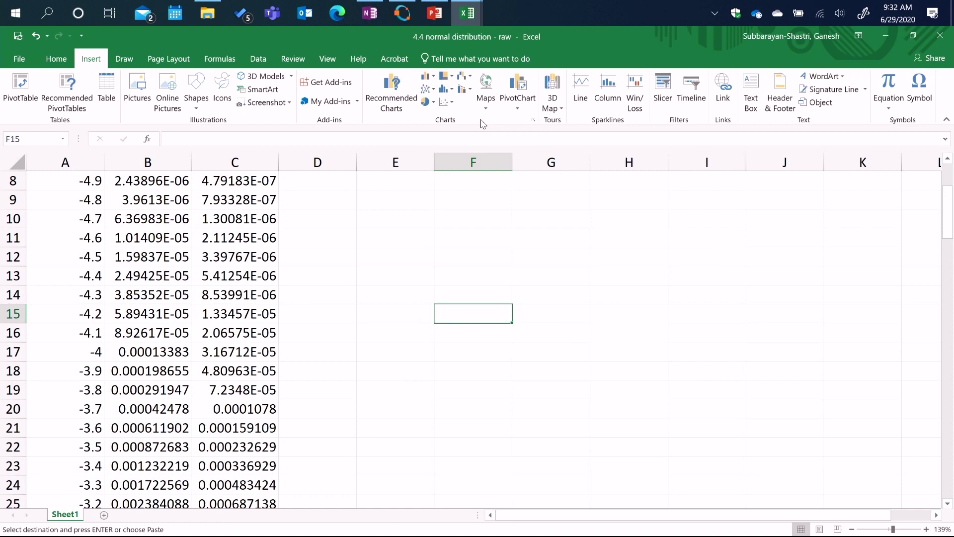
{"action": "left_click", "coordinate": [452, 102]}
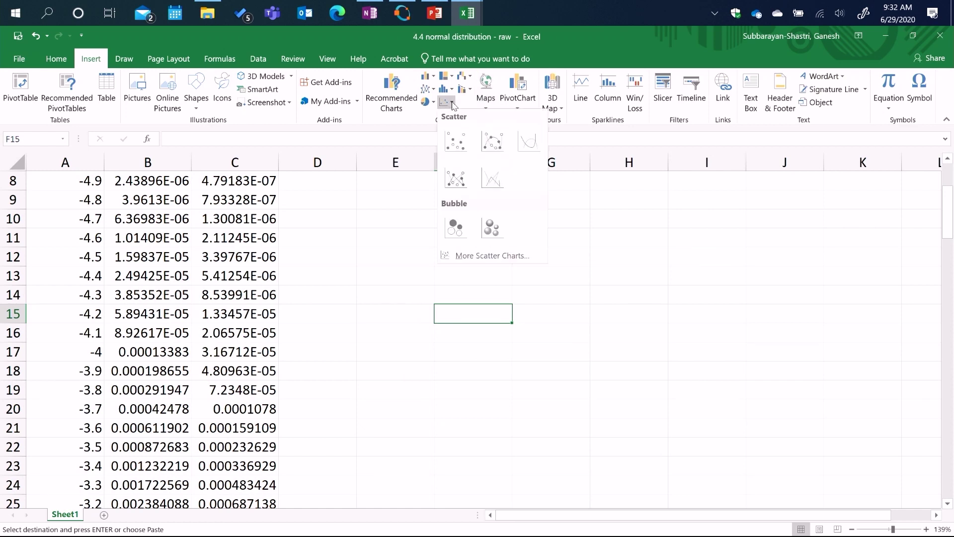
{"action": "left_click", "coordinate": [514, 144]}
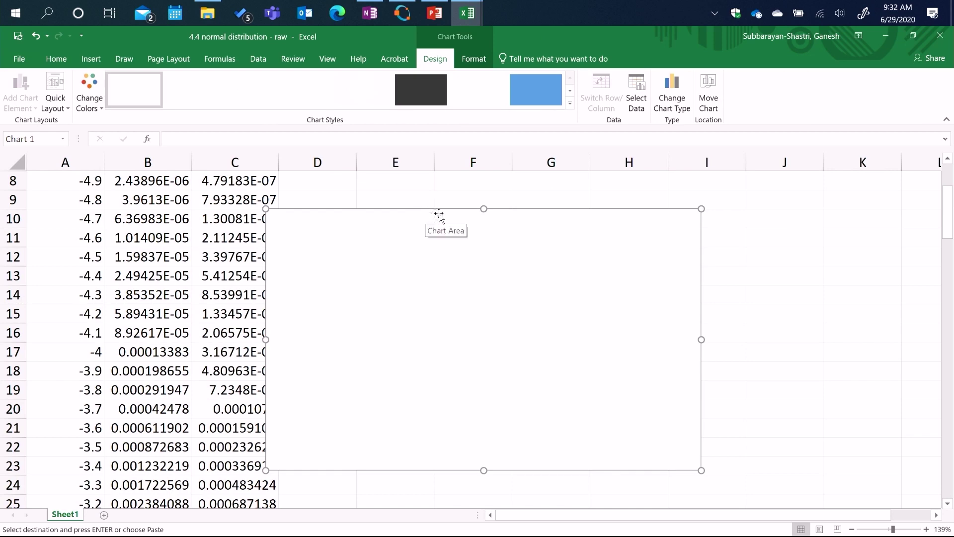
{"action": "key", "text": "Delete"}
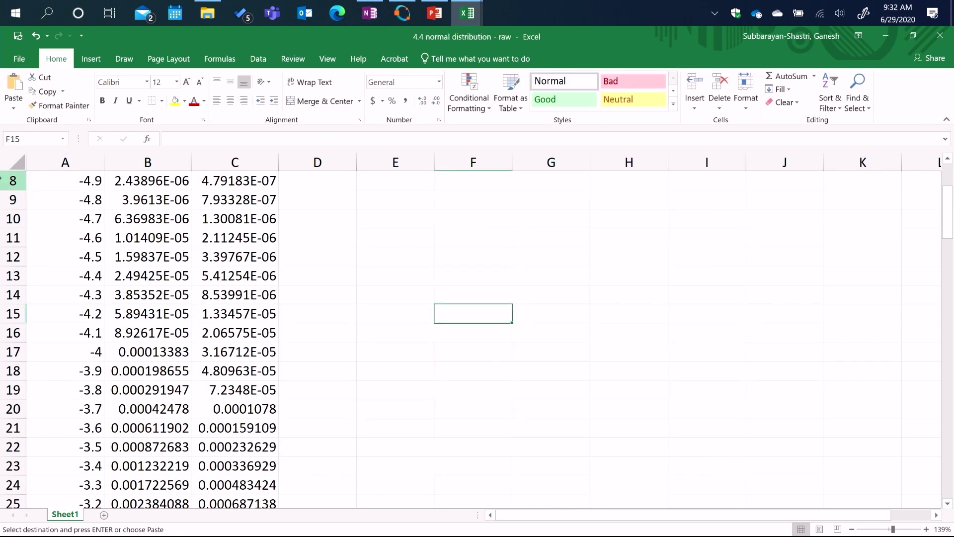
Insert a scatter chart with smooth lines from the x and PDF values in A7:B107
{"action": "scroll", "coordinate": [123, 262], "scroll_direction": "up", "scroll_amount": 3}
{"action": "left_click", "coordinate": [94, 295]}
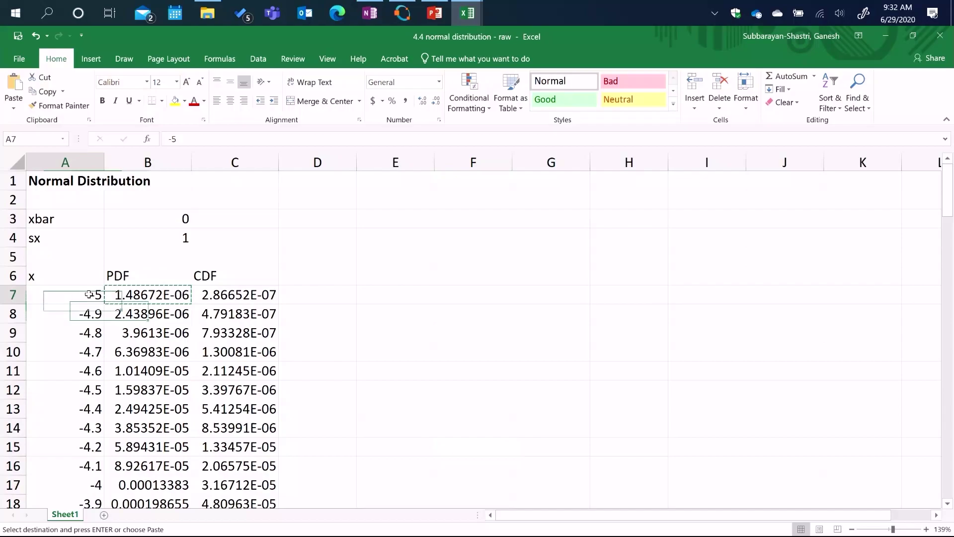
{"action": "left_click", "coordinate": [137, 294], "text": "shift"}
{"action": "scroll", "coordinate": [136, 294], "scroll_direction": "down", "scroll_amount": 20}
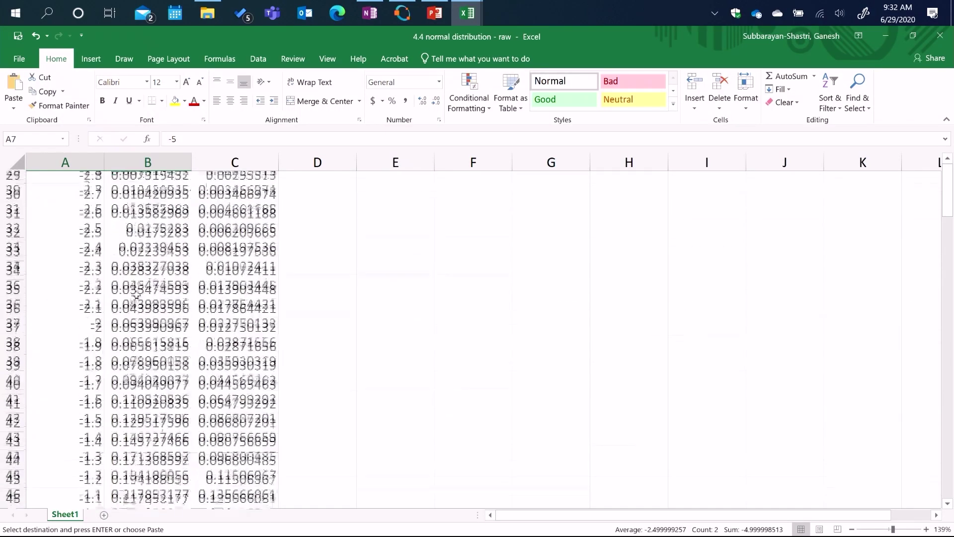
{"action": "scroll", "coordinate": [138, 294], "scroll_direction": "down", "scroll_amount": 13}
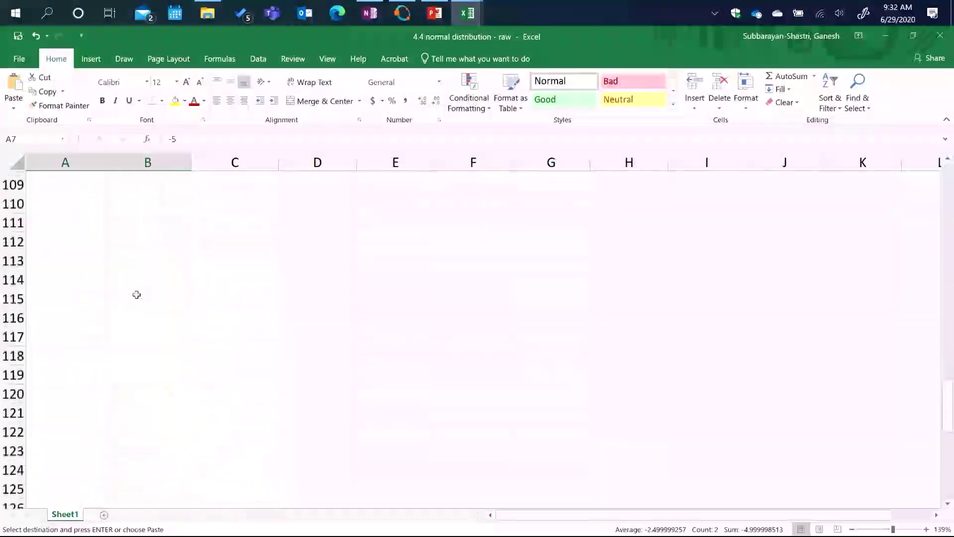
{"action": "scroll", "coordinate": [124, 337], "scroll_direction": "up", "scroll_amount": 2}
{"action": "left_click_drag", "start_coordinate": [77, 278], "coordinate": [124, 269]}
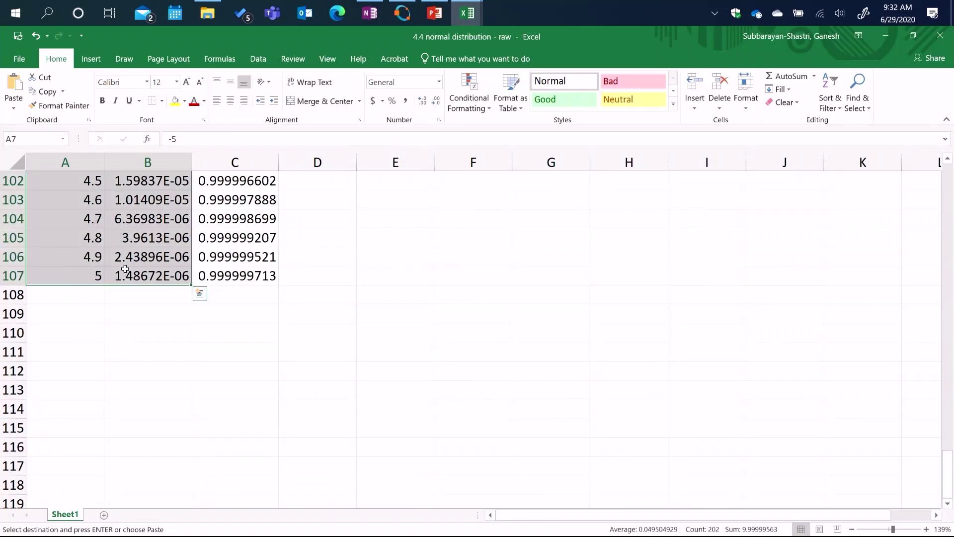
{"action": "left_click", "coordinate": [91, 59]}
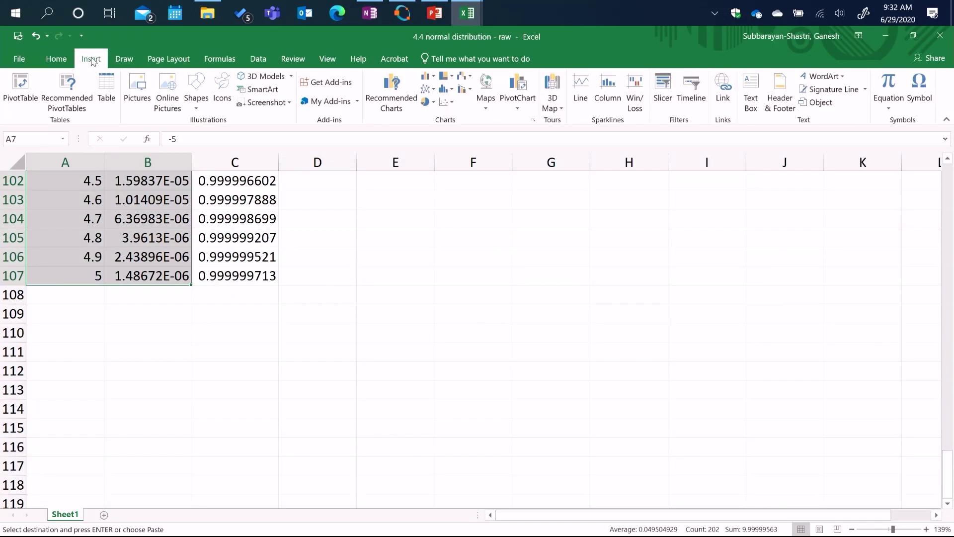
{"action": "left_click", "coordinate": [445, 102]}
{"action": "left_click", "coordinate": [529, 140]}
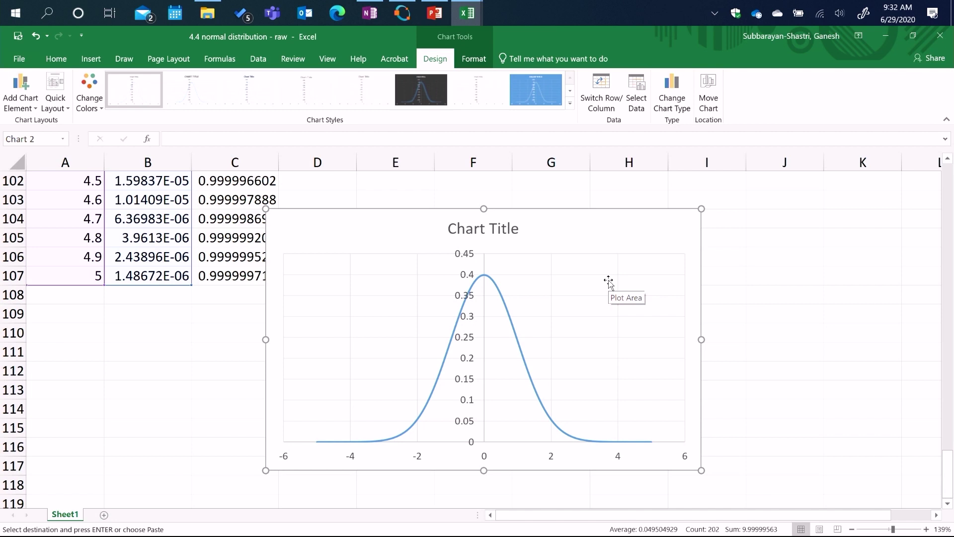
Switch to the 4.4 normal distribution workbook and view its Normal Distribution PDF and CDF charts
{"action": "left_click", "coordinate": [473, 13]}
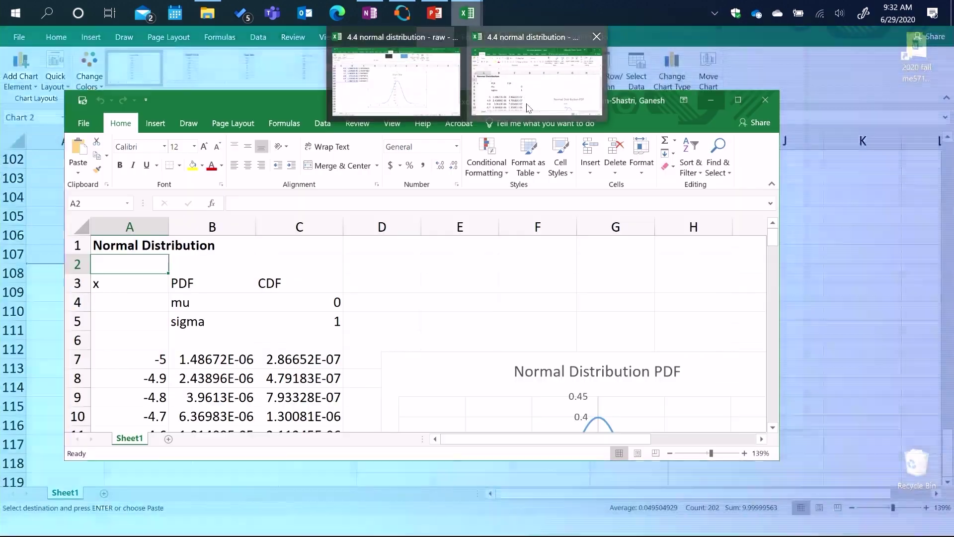
{"action": "left_click", "coordinate": [500, 55]}
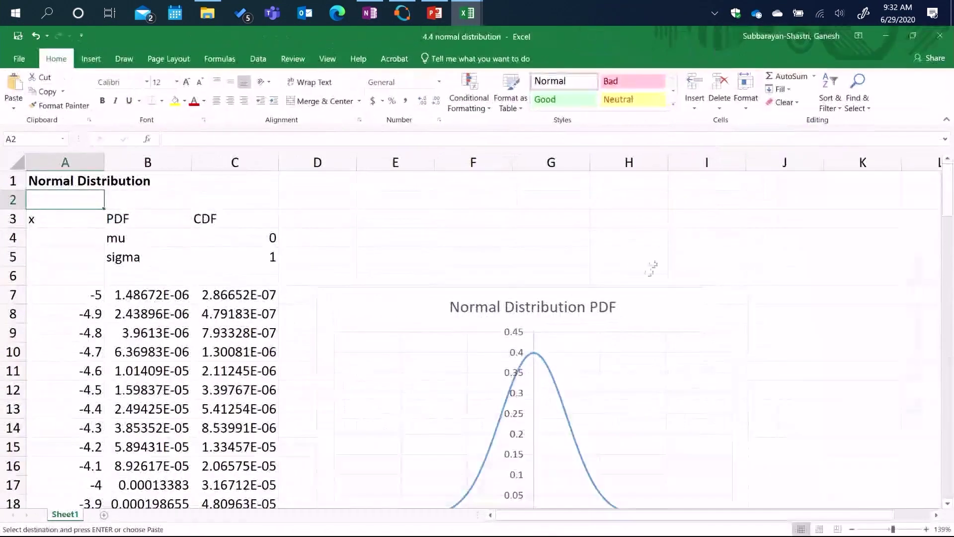
{"action": "scroll", "coordinate": [646, 308], "scroll_direction": "down", "scroll_amount": 4}
{"action": "scroll", "coordinate": [641, 301], "scroll_direction": "down", "scroll_amount": 3}
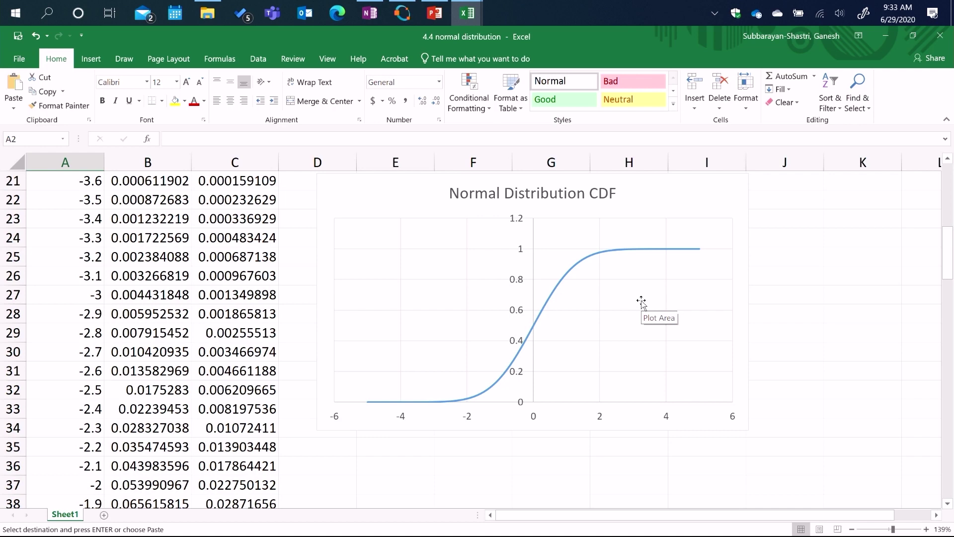
Switch to Octave and look through the Descriptive Statistics and Distributions sections in the Statistics chapter of the GNU Octave manual
{"action": "left_click", "coordinate": [400, 8]}
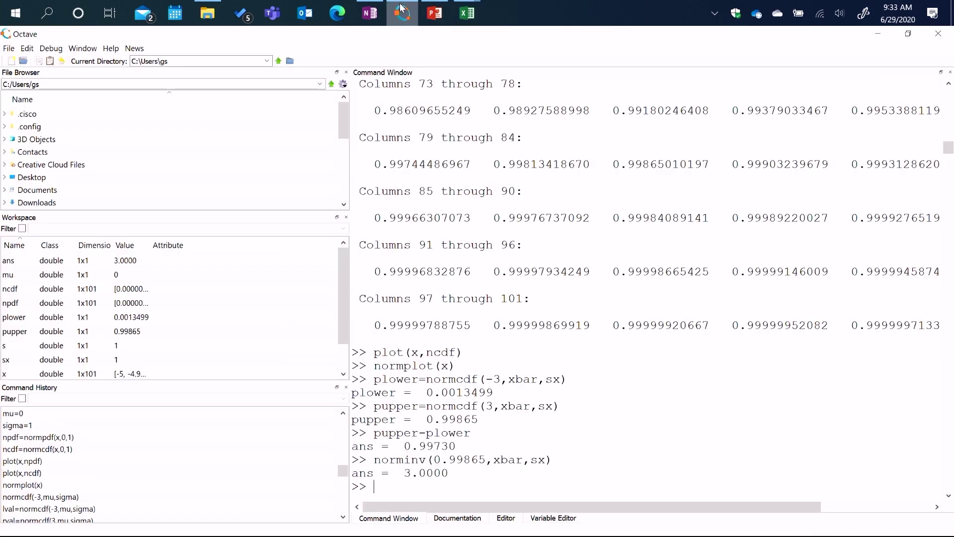
{"action": "left_click", "coordinate": [448, 519]}
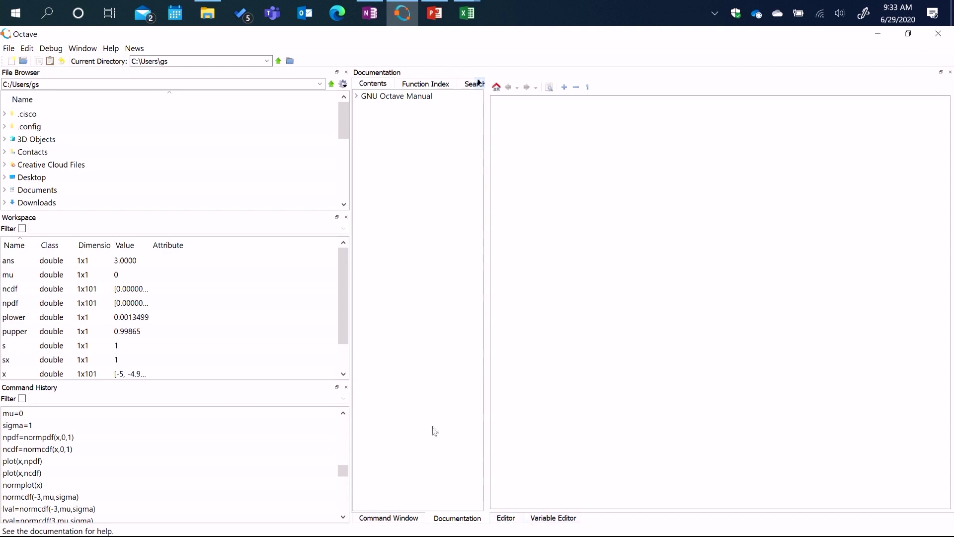
{"action": "left_click", "coordinate": [358, 97]}
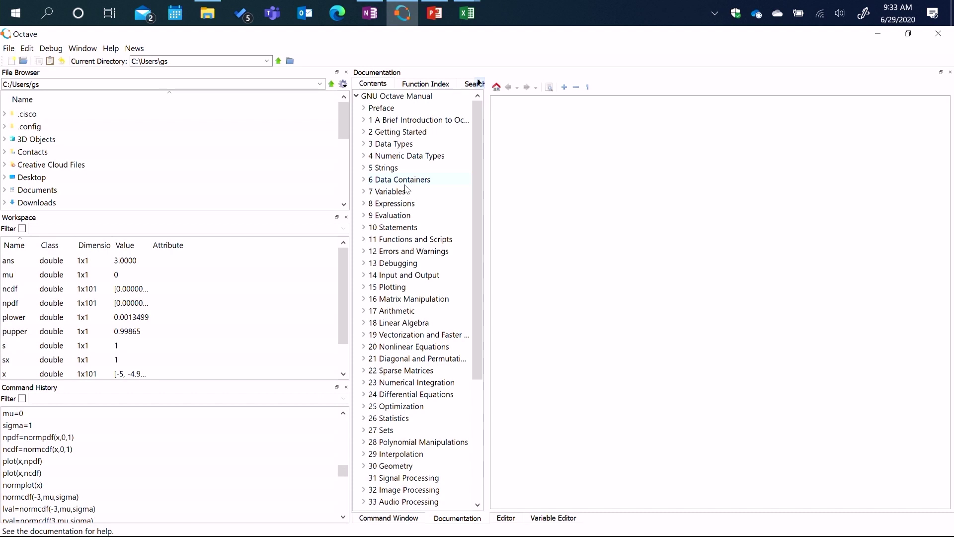
{"action": "left_click", "coordinate": [366, 420]}
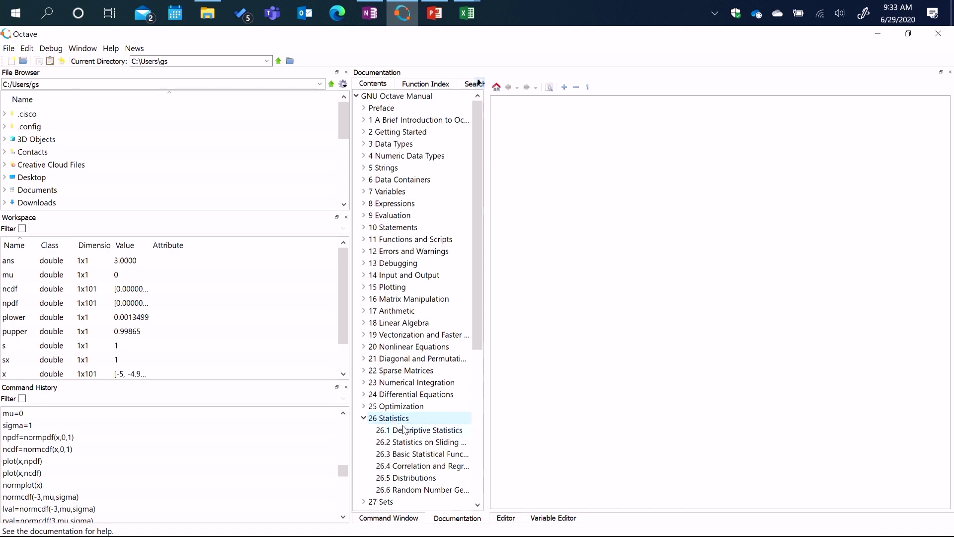
{"action": "left_click", "coordinate": [401, 433]}
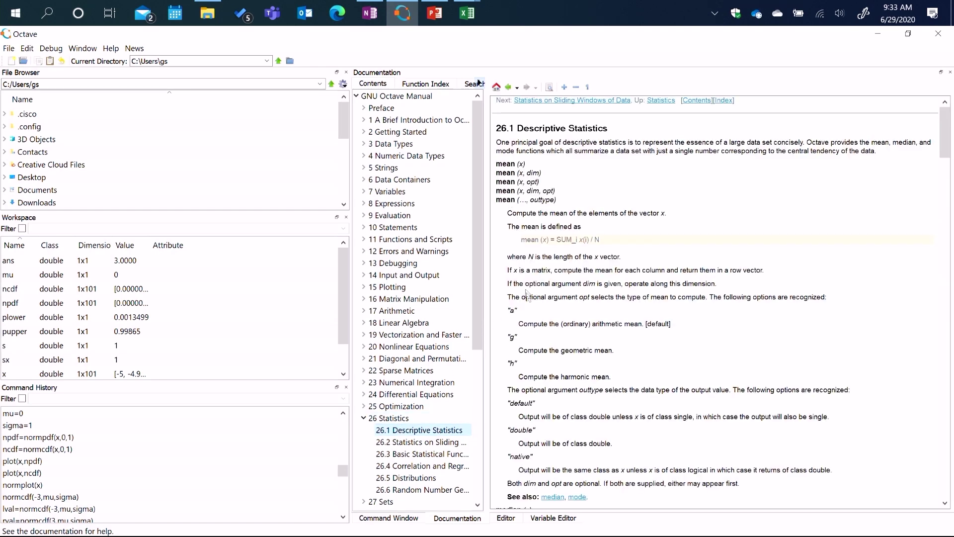
{"action": "scroll", "coordinate": [525, 288], "scroll_direction": "down", "scroll_amount": 5}
{"action": "scroll", "coordinate": [532, 314], "scroll_direction": "down", "scroll_amount": 8}
{"action": "scroll", "coordinate": [534, 315], "scroll_direction": "down", "scroll_amount": 7}
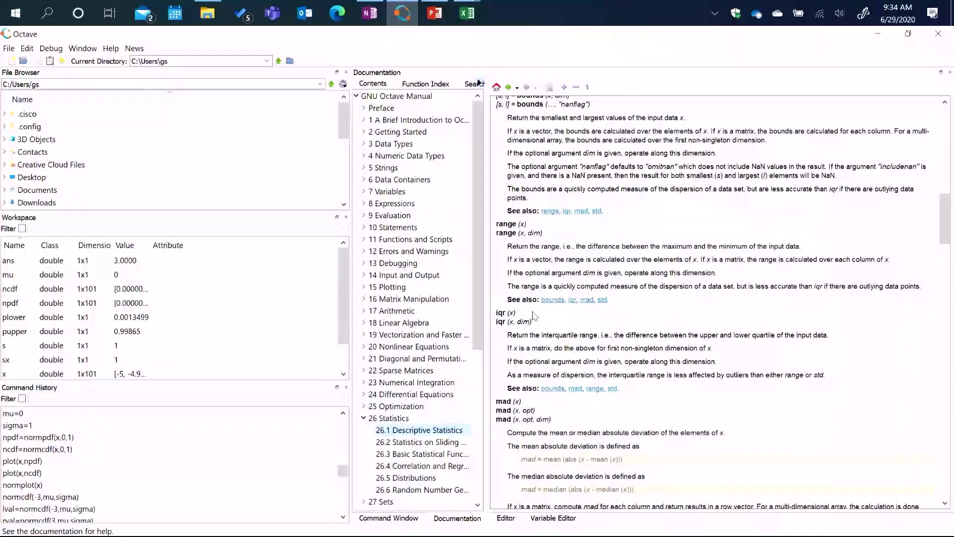
{"action": "left_click", "coordinate": [399, 441]}
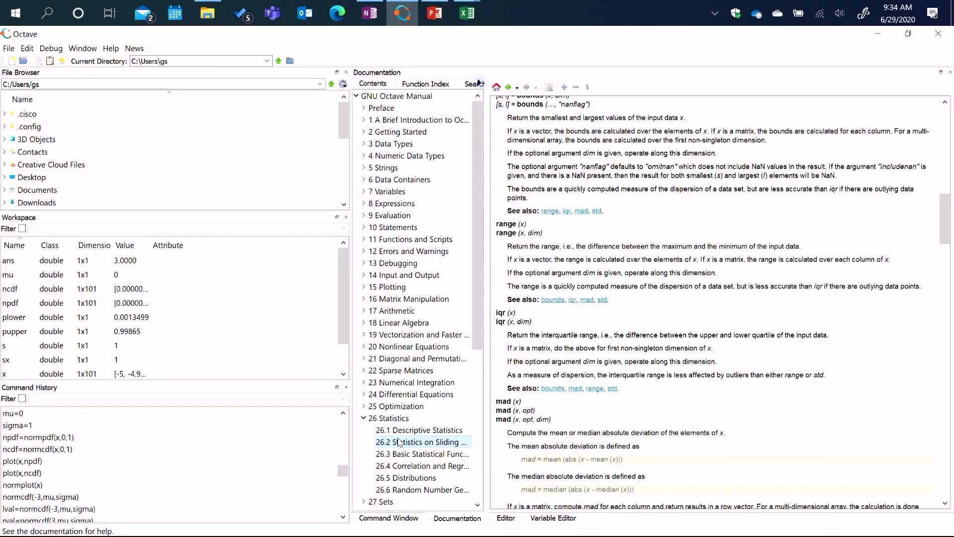
{"action": "left_click", "coordinate": [401, 479]}
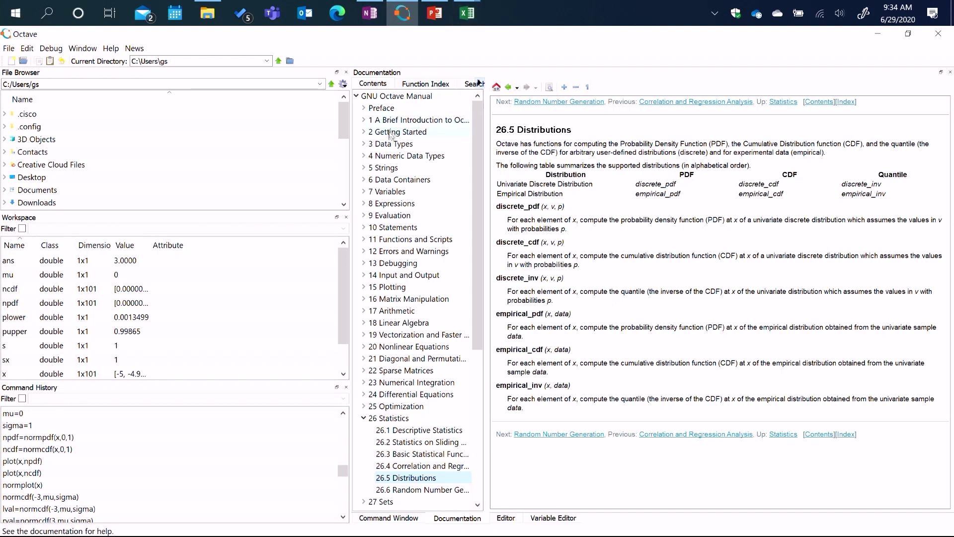
Open the manual's chapter 1, A Brief Introduction to Octave, and enlarge the documentation text
{"action": "left_click", "coordinate": [388, 111]}
{"action": "left_click", "coordinate": [389, 122]}
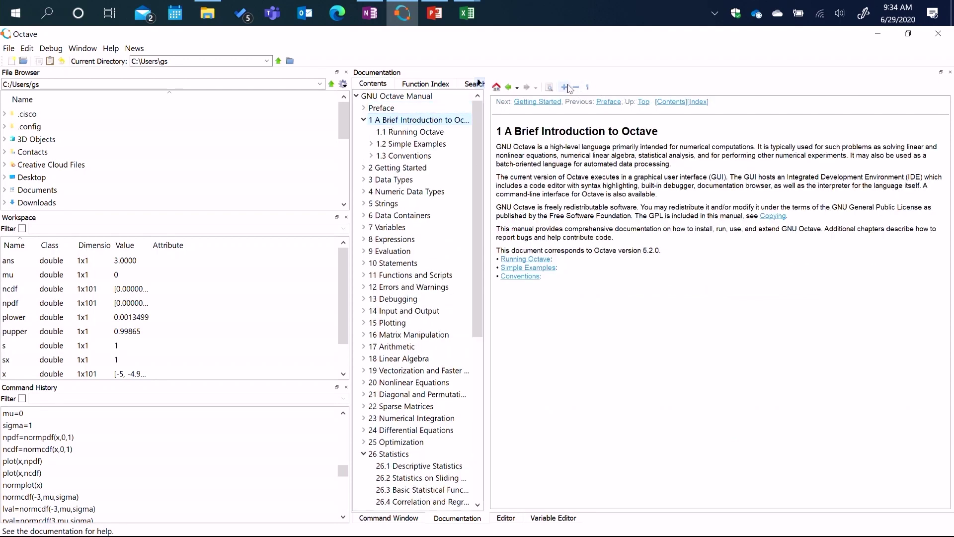
{"action": "left_click", "coordinate": [564, 87]}
{"action": "left_click", "coordinate": [565, 87]}
{"action": "left_click", "coordinate": [564, 87]}
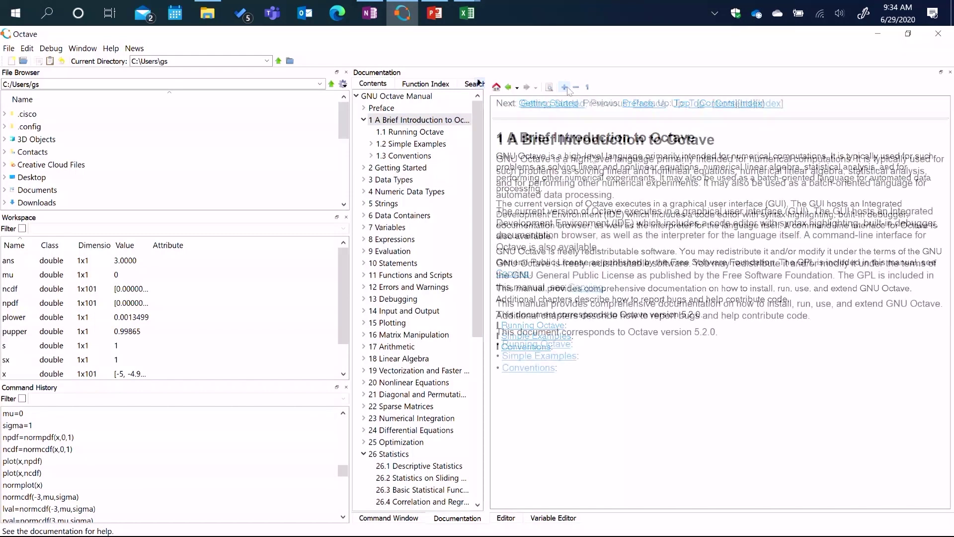